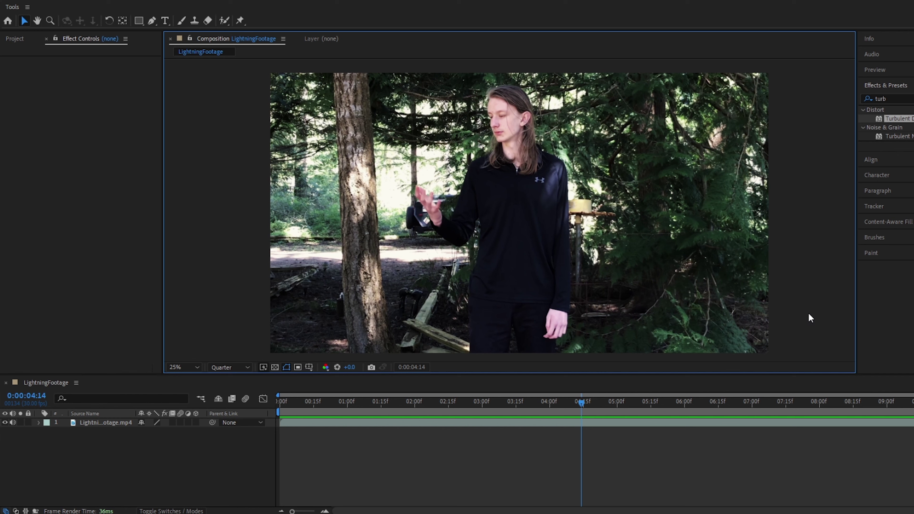
- Create a black solid named Lightning above the footage and hide it
right_click(143, 470)
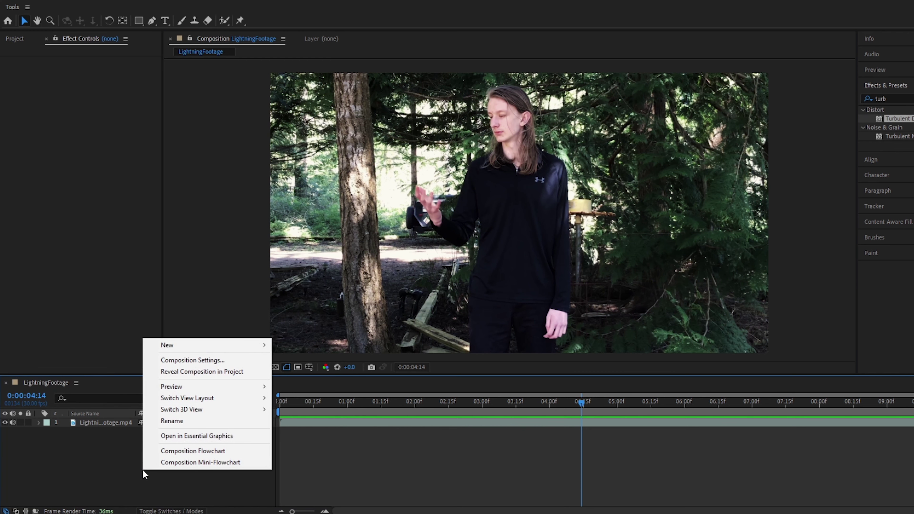
mouse_move(182, 350)
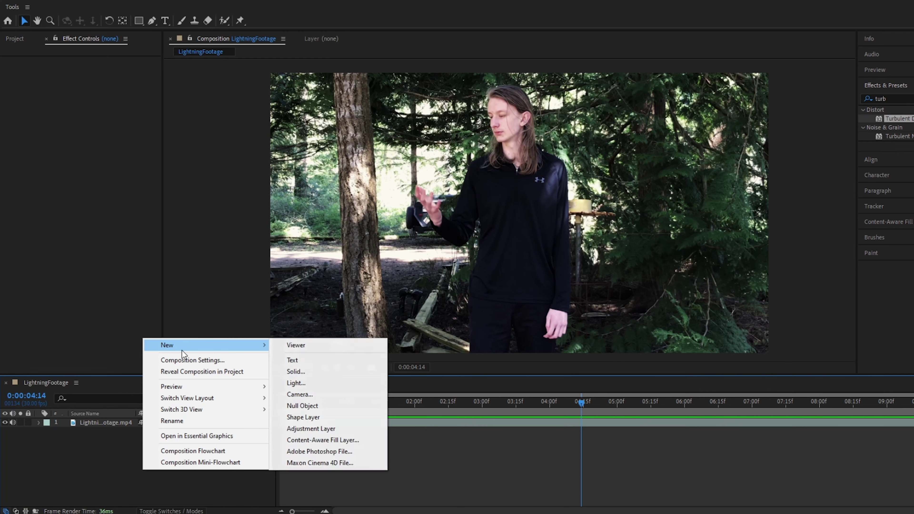
click(324, 373)
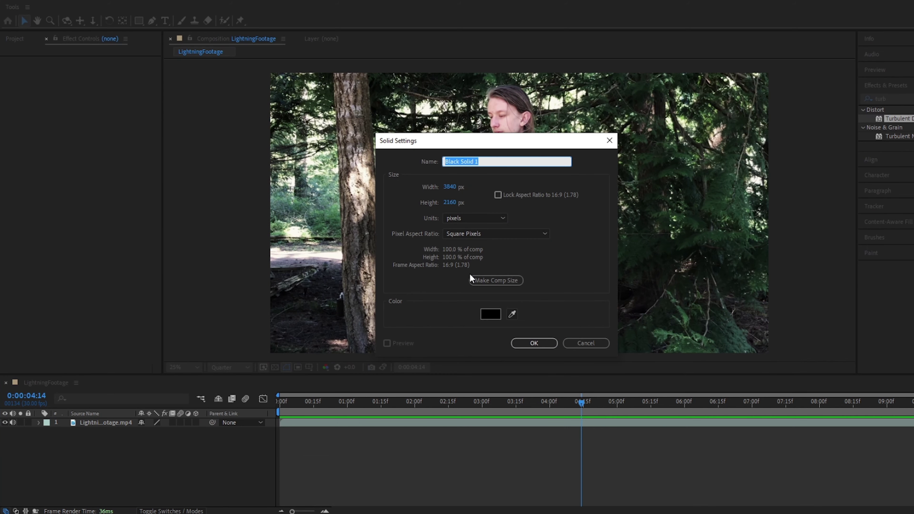
text(Lightning)
click(532, 342)
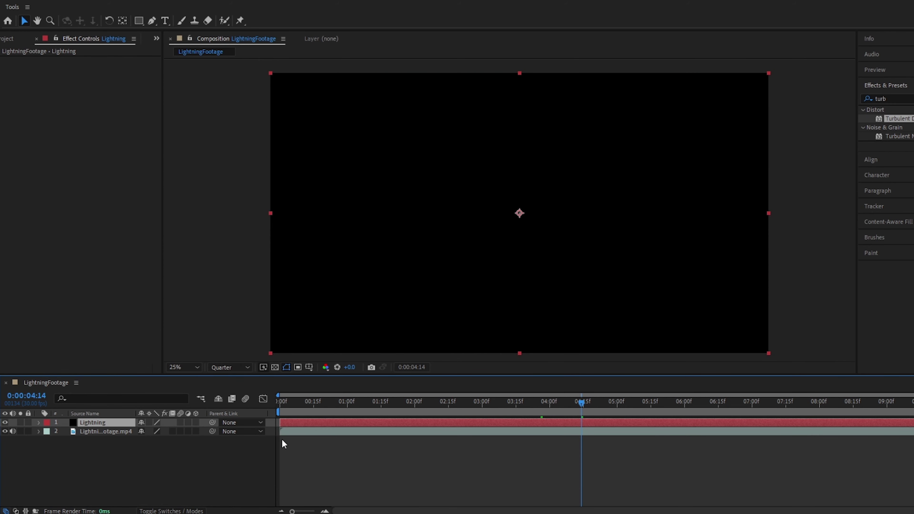
click(5, 423)
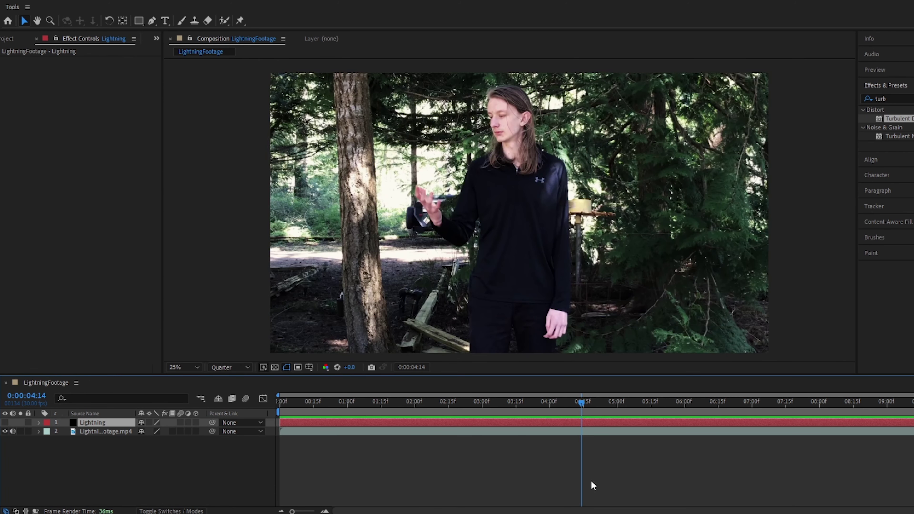
- Trim the Lightning layer to run from 5:14 to 7:21, when the arm is raised
drag(583, 408, 650, 406)
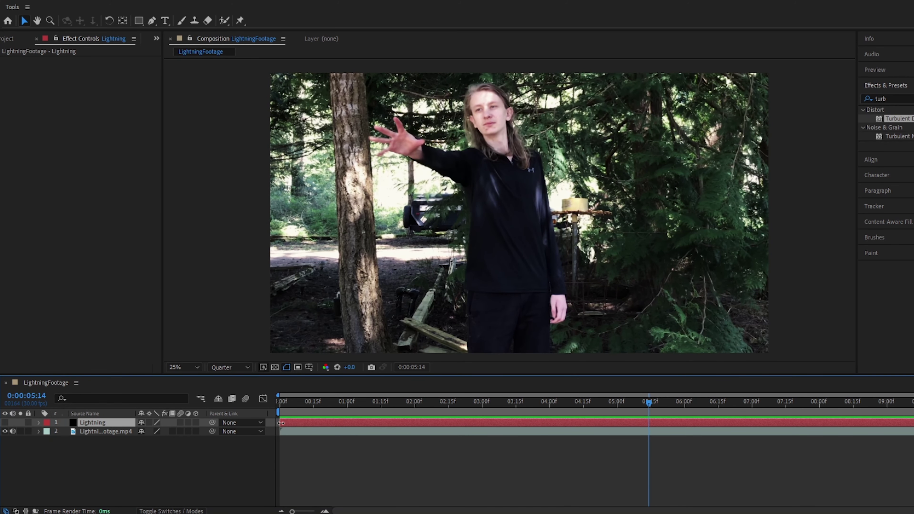
drag(281, 425, 799, 419)
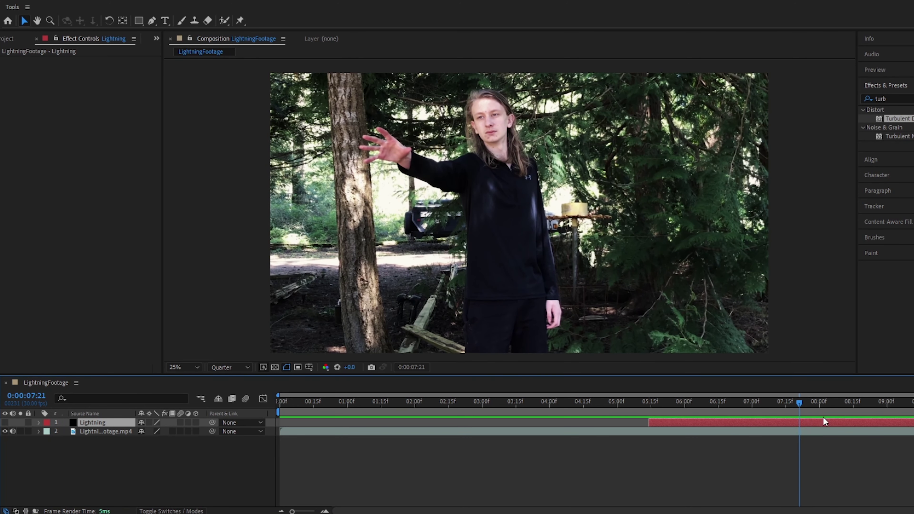
key(alt+bracketright)
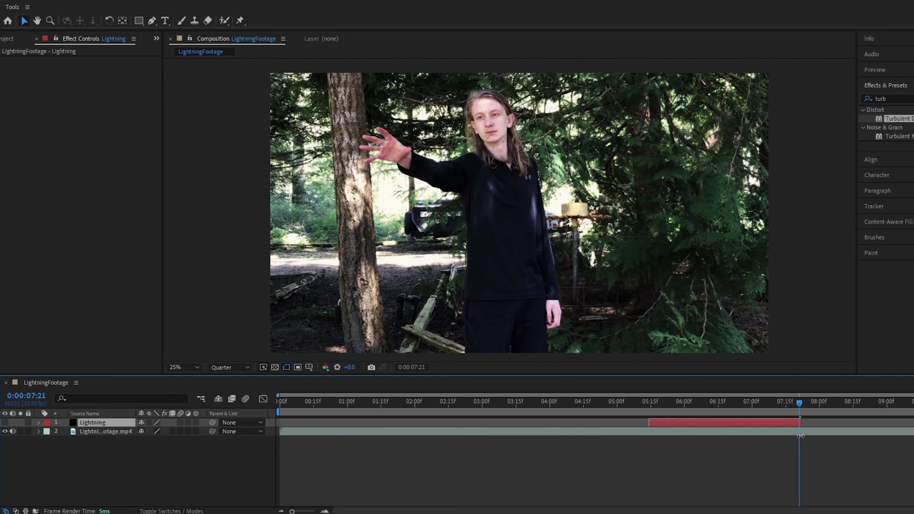
drag(797, 423, 648, 414)
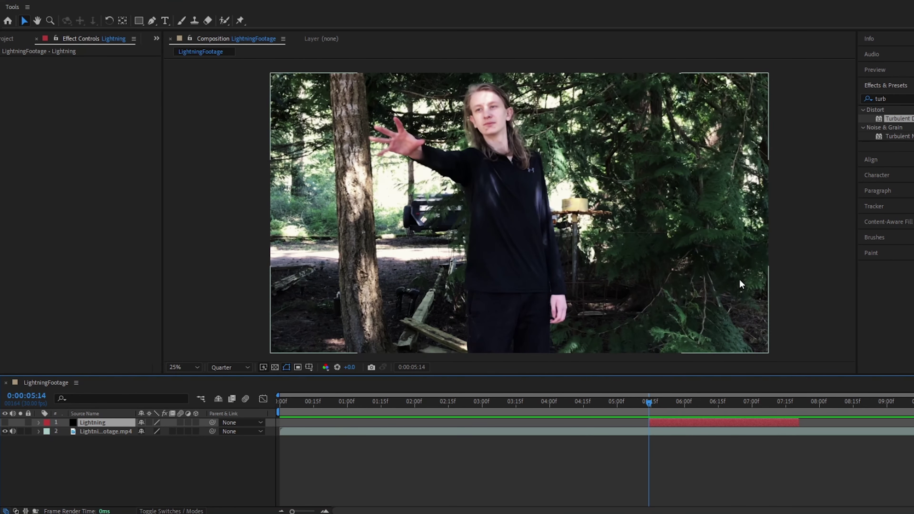
- Apply the Synthetics Lightning preset to the Lightning solid and make the layer visible
click(909, 97)
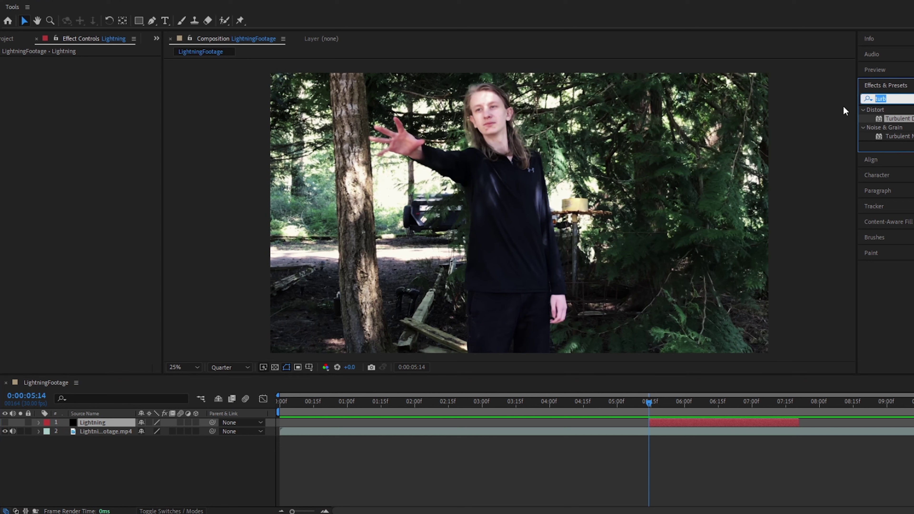
text(lightning)
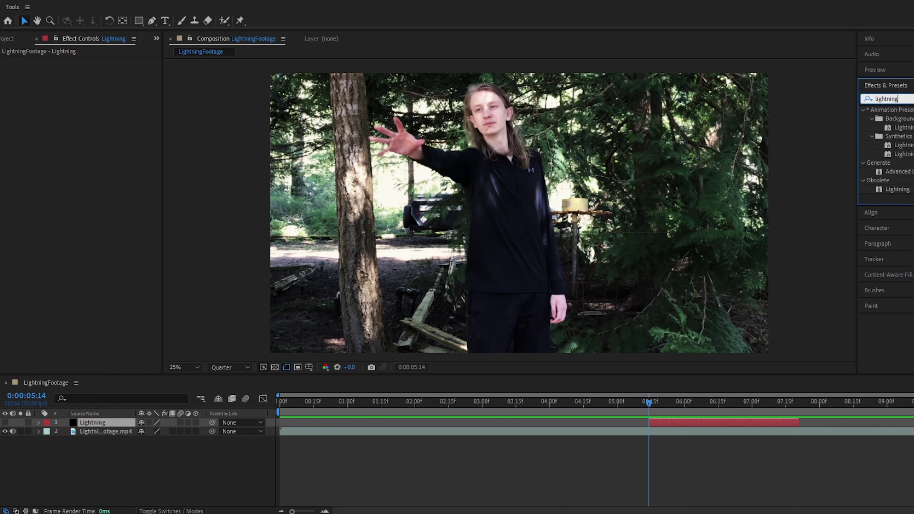
click(902, 154)
click(902, 145)
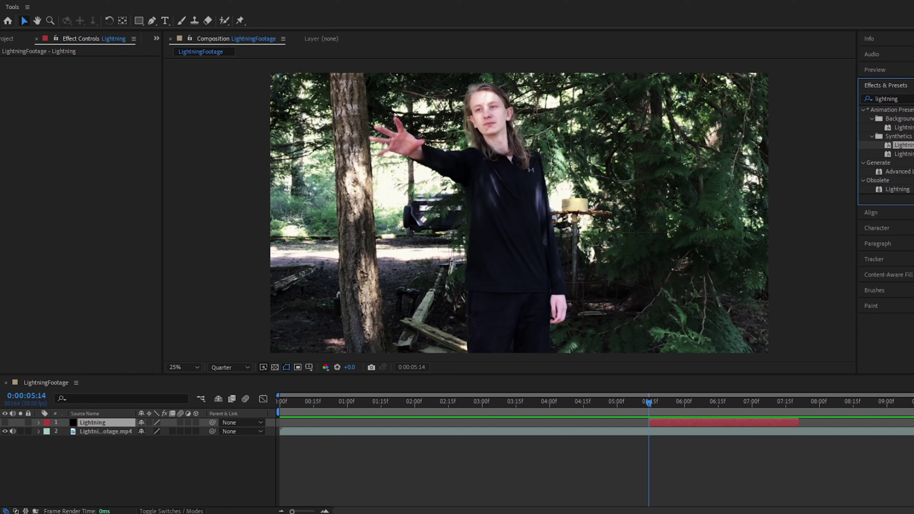
drag(902, 145, 666, 424)
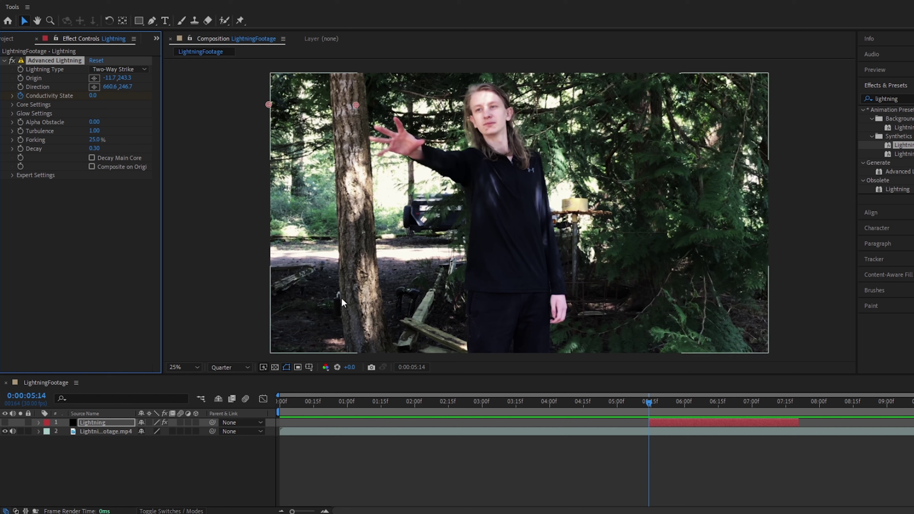
click(5, 422)
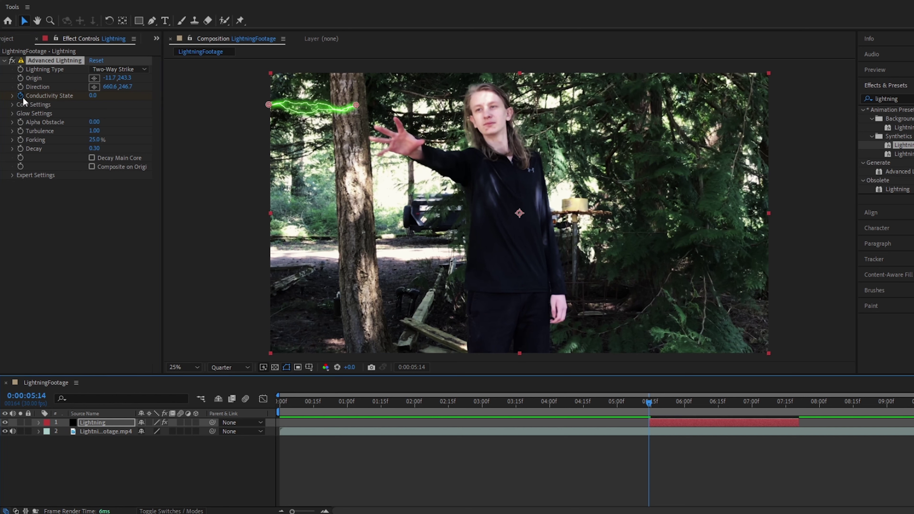
- Expand Core and Glow Settings, then preview the green bolt with layer handles hidden
click(12, 104)
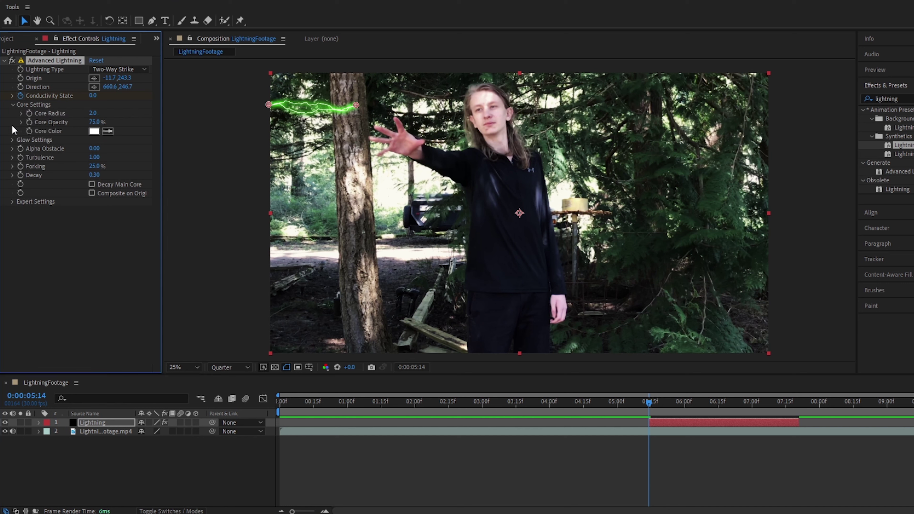
click(10, 140)
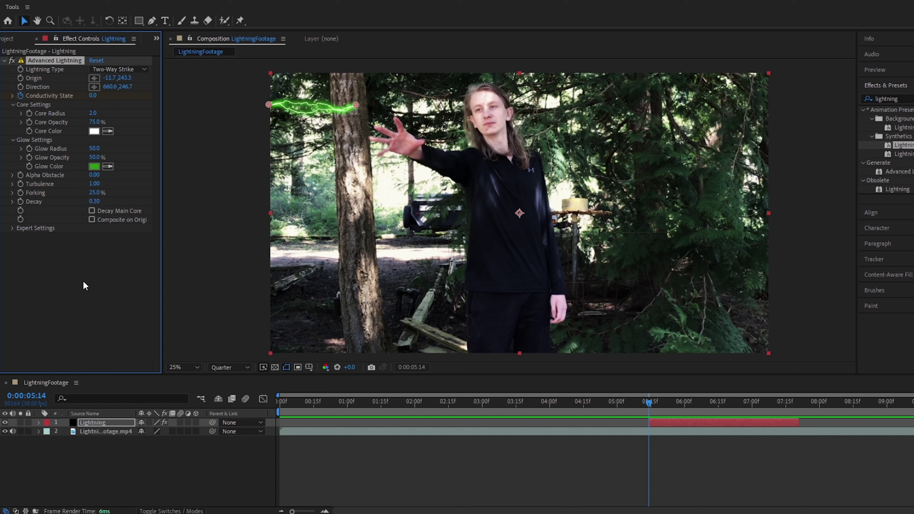
key(ctrl+shift+h)
key(space)
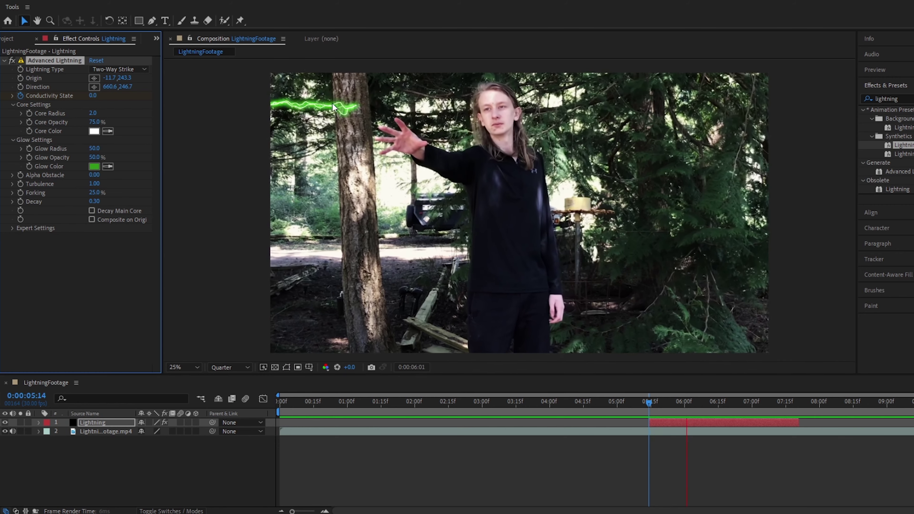
key(space)
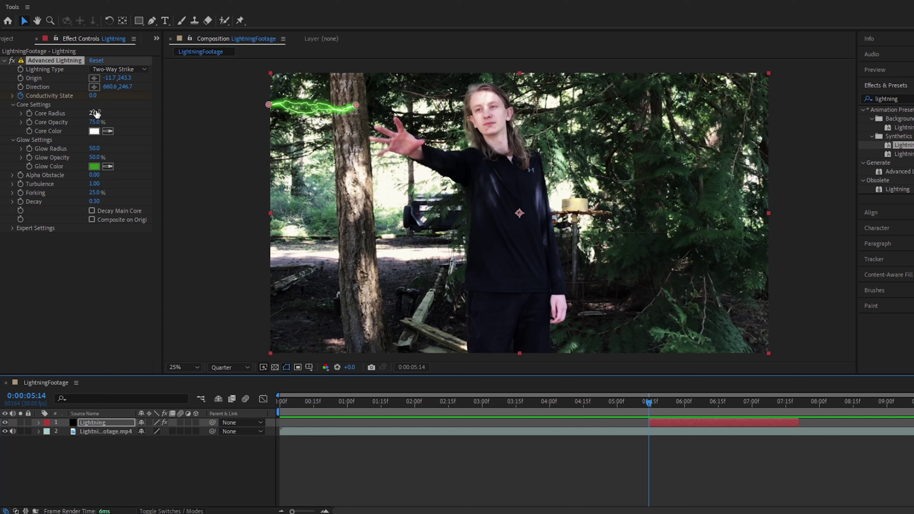
- Set Lightning Type to Strike, Core Radius 8, Glow Opacity 0 and Glow Radius 1
click(121, 70)
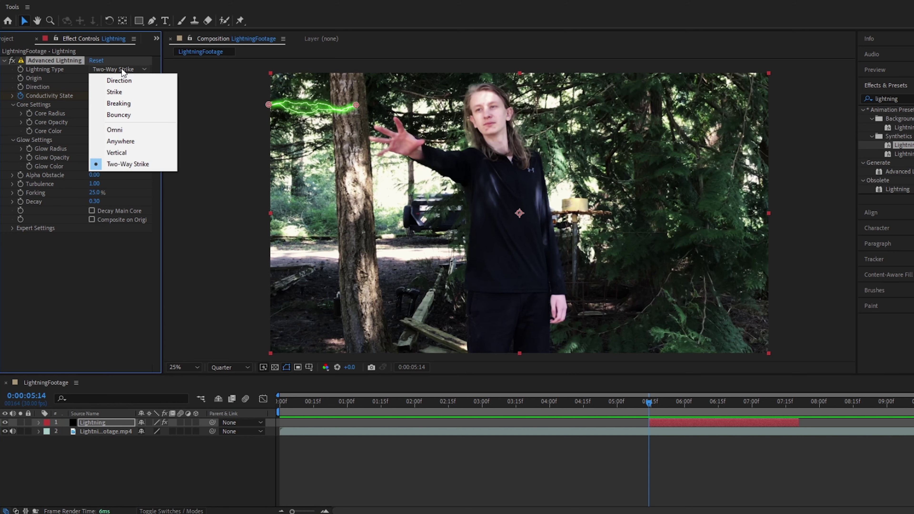
click(125, 91)
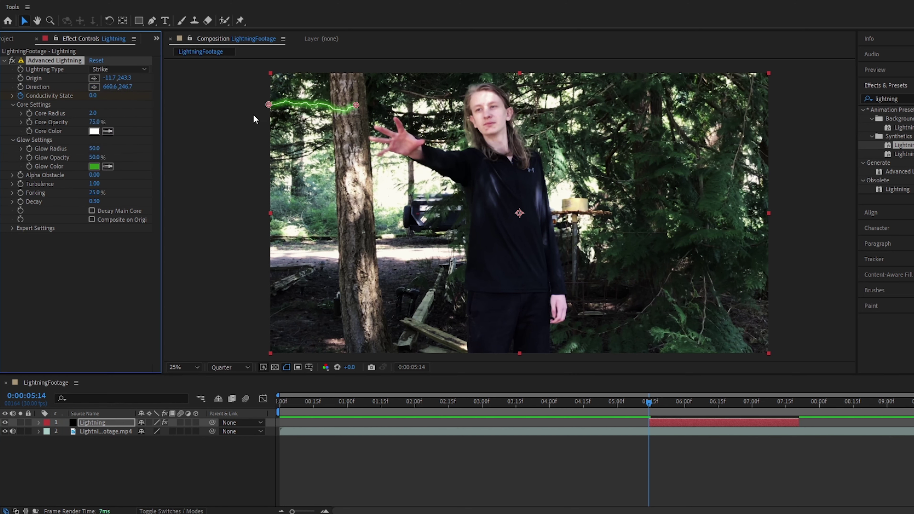
click(91, 113)
text(8)
click(53, 257)
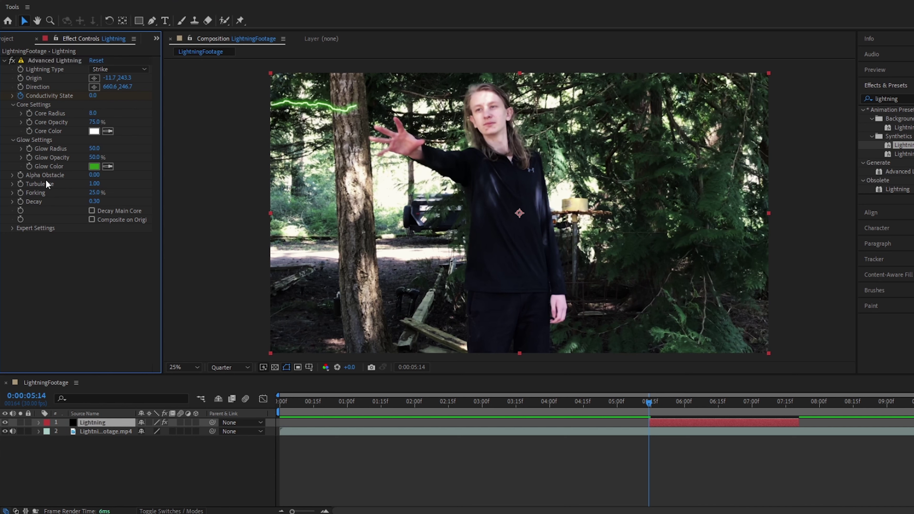
click(94, 157)
text(0)
key(shift+Tab)
text(1)
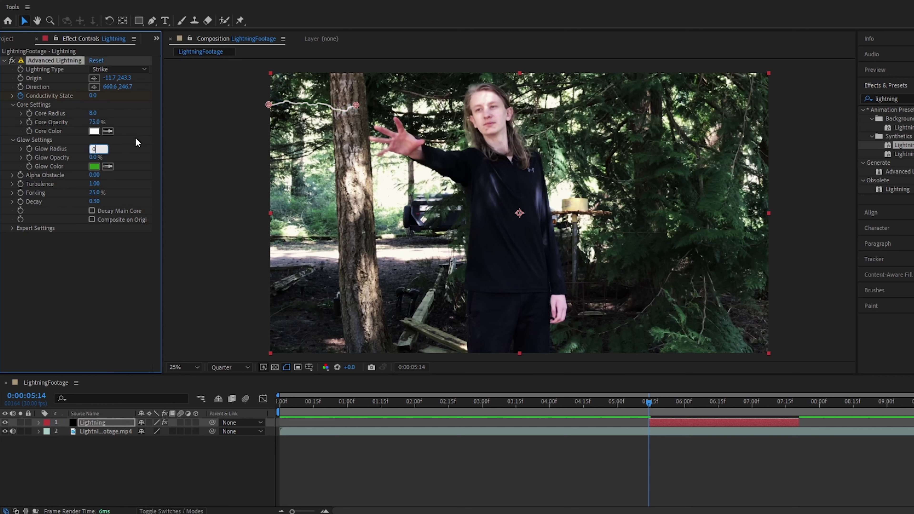
key(Return)
- Place the bolt's origin on the raised hand and aim it left, slightly upward, past the tree
drag(268, 105, 417, 144)
drag(357, 104, 249, 124)
key(period)
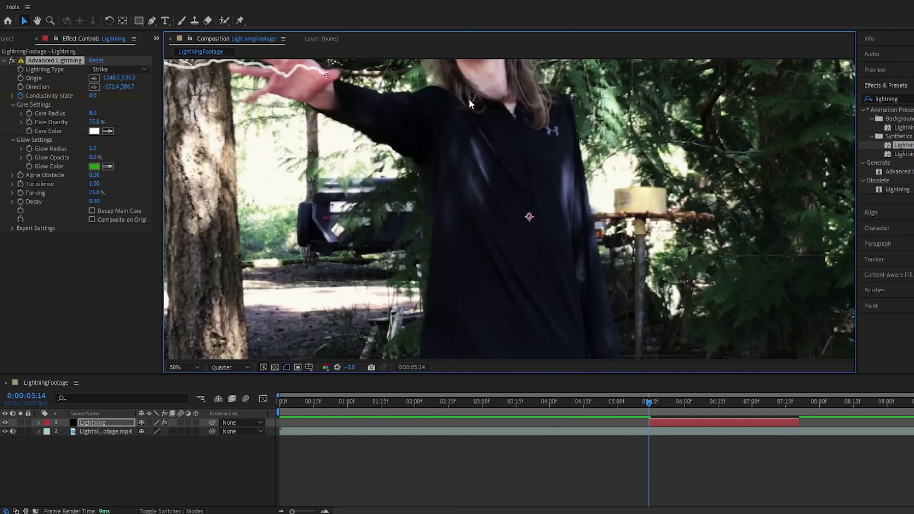
drag(327, 77, 331, 76)
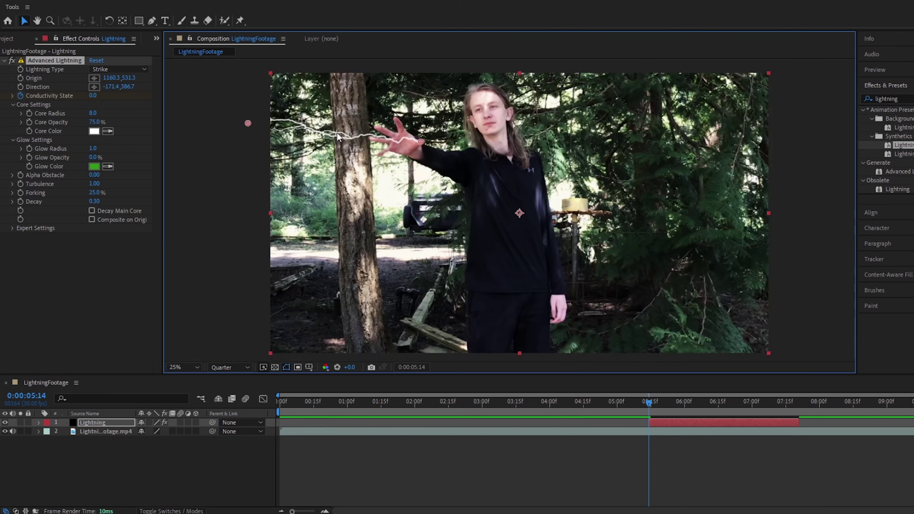
key(comma)
drag(248, 123, 251, 120)
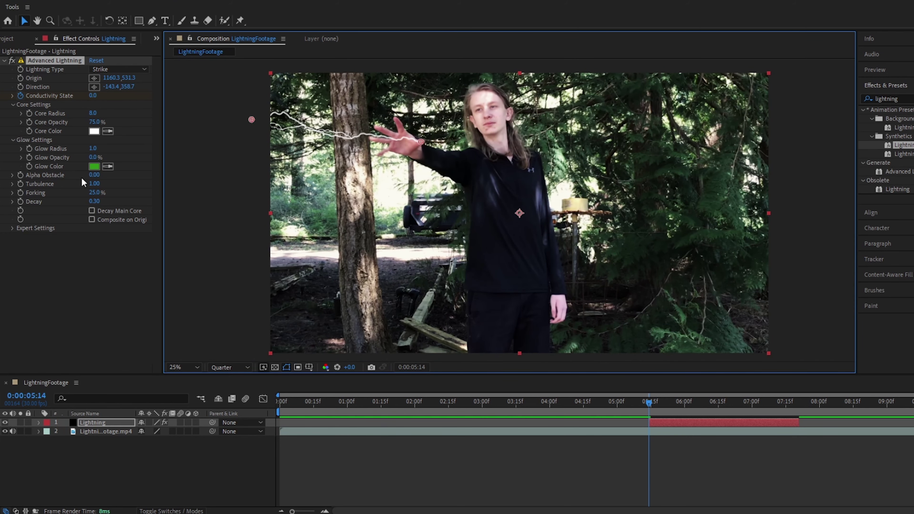
- Change the lightning Core Color from white to a pale blue (about B2DFFF)
click(94, 132)
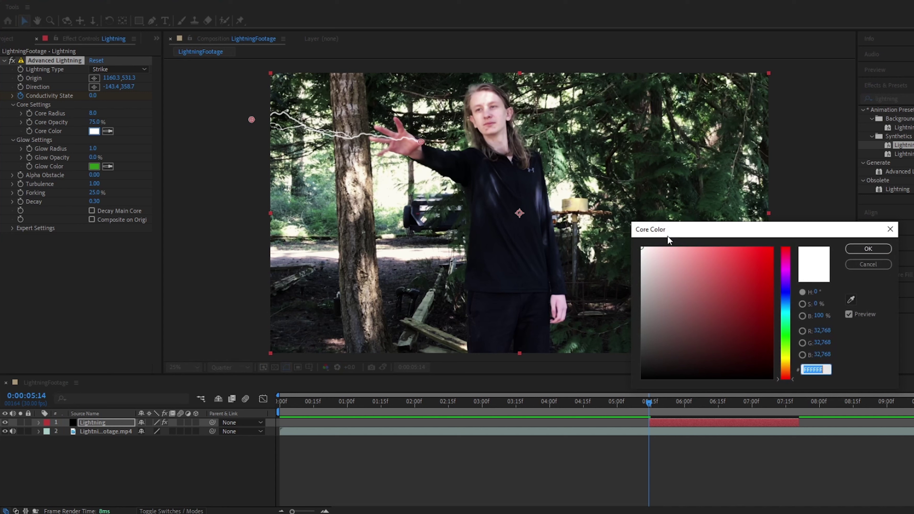
drag(788, 349, 788, 306)
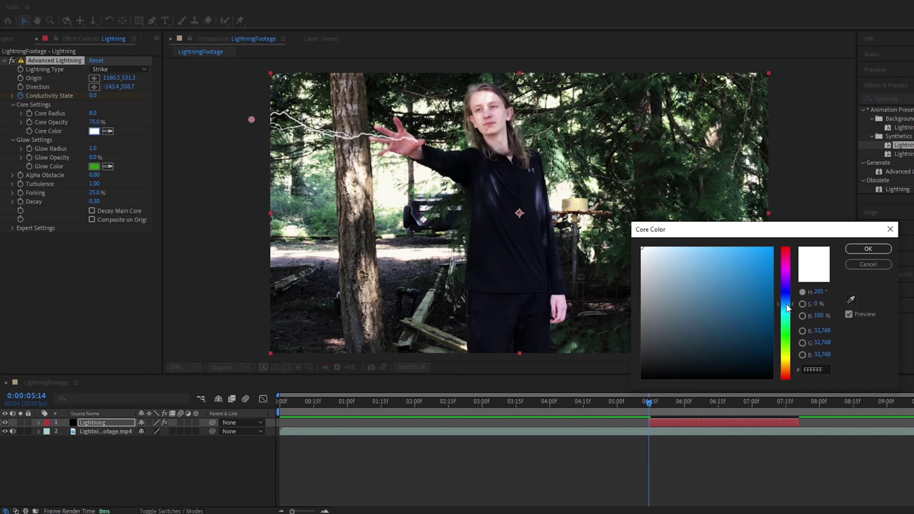
drag(670, 263, 681, 248)
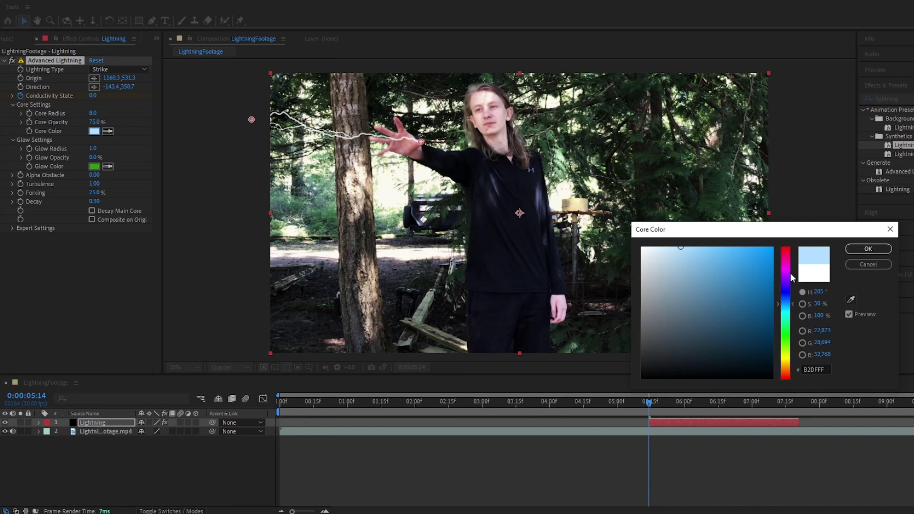
drag(788, 306, 794, 303)
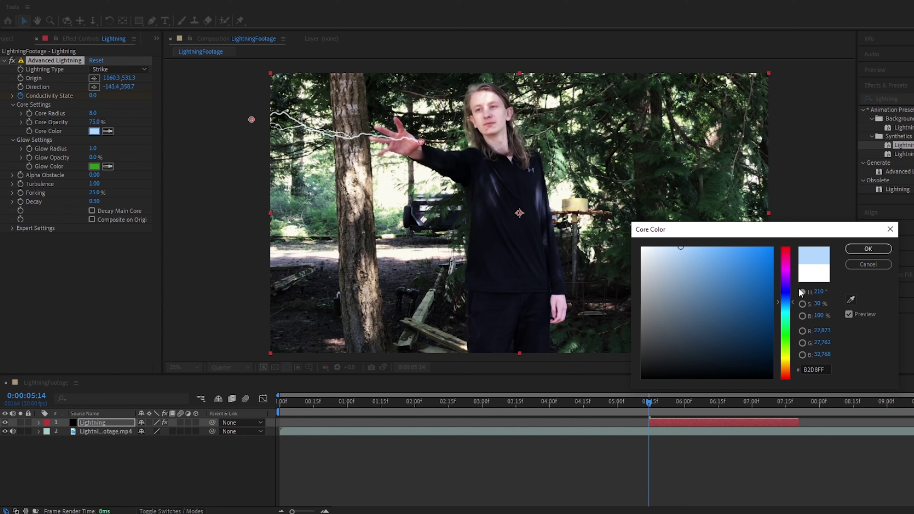
click(856, 254)
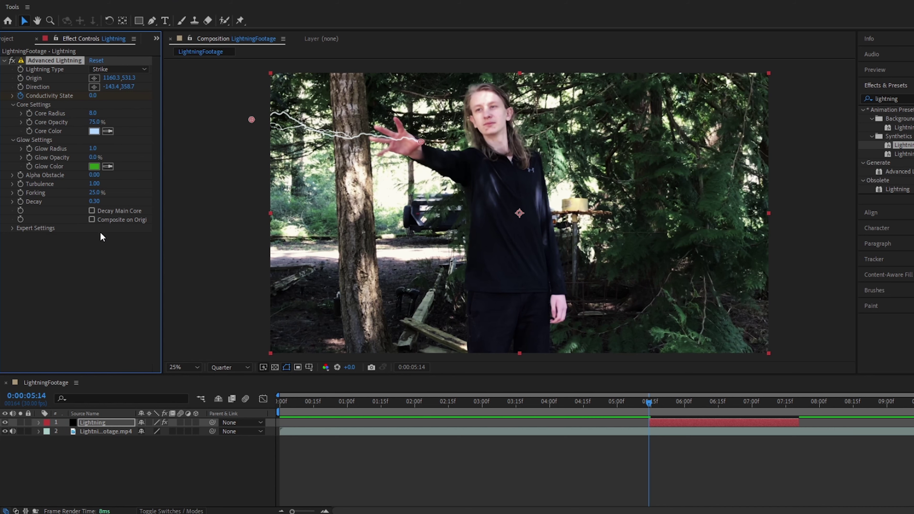
- Enable Composite on Original and set the Lightning layer's blending mode to Screen
click(92, 220)
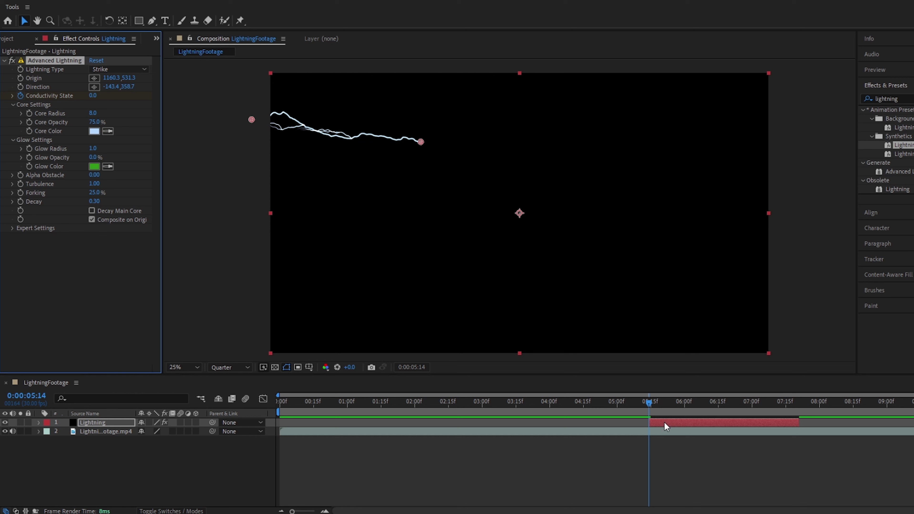
right_click(652, 418)
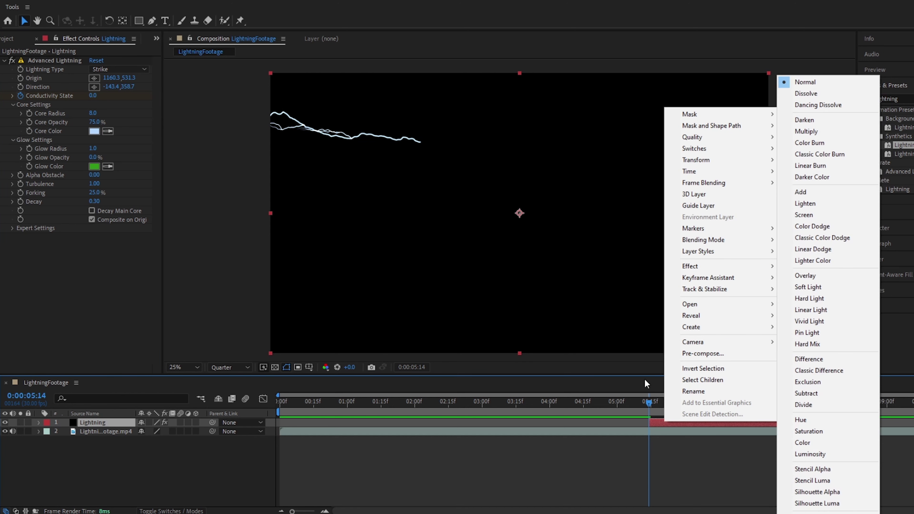
right_click(658, 426)
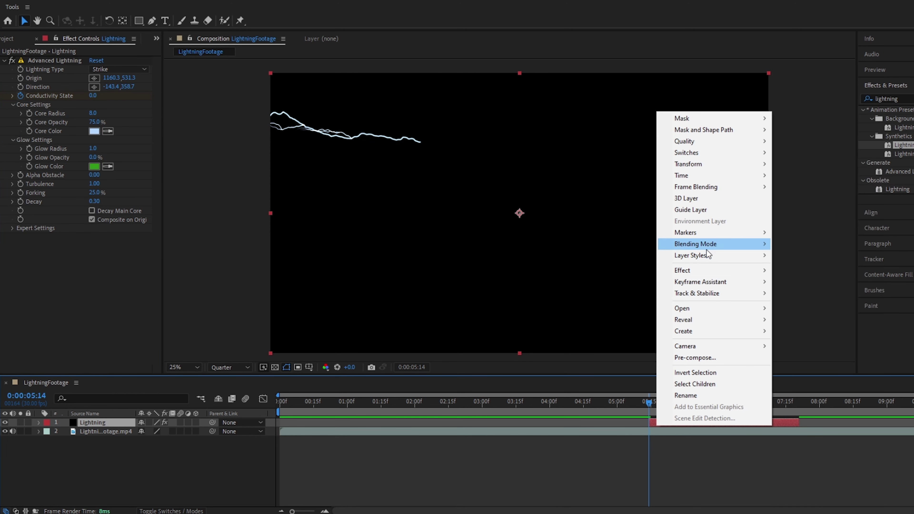
mouse_move(708, 253)
click(794, 216)
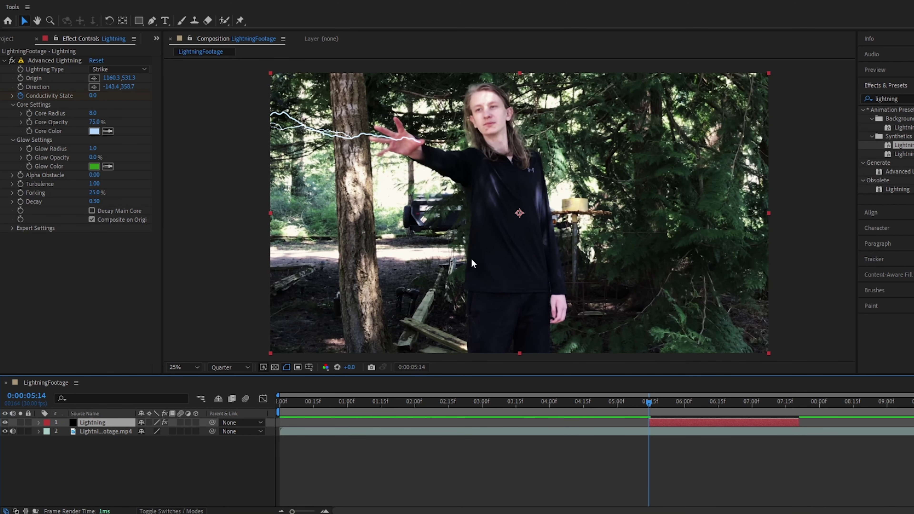
- Add a wiggle(40,10) expression to the lightning's Core Radius
alt+click(28, 113)
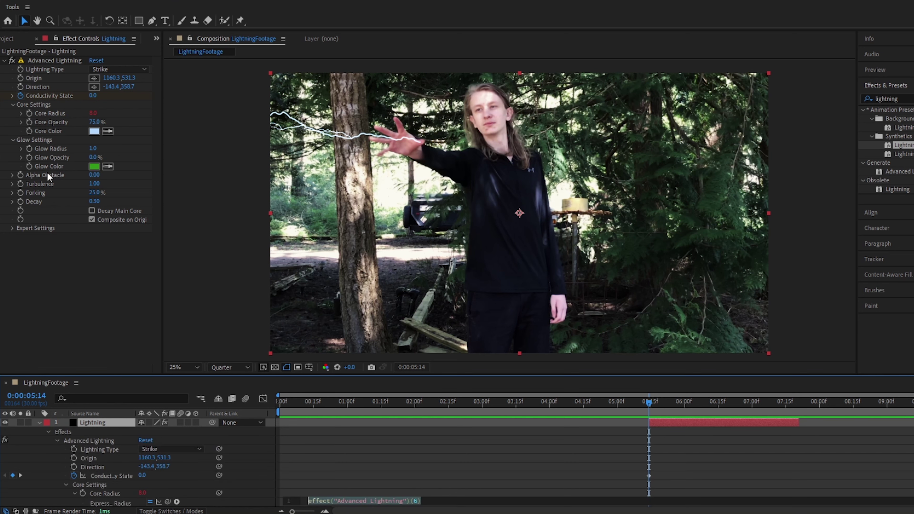
text(wiggle())
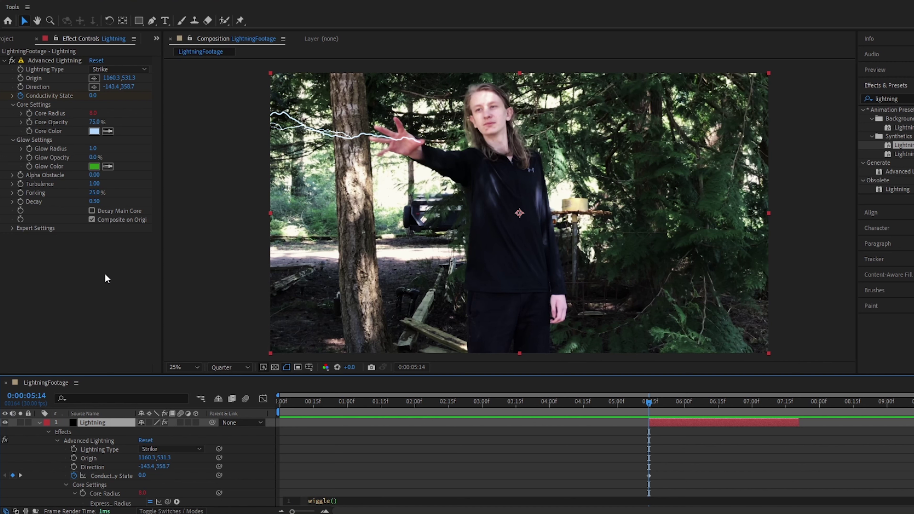
text(40,10)
click(250, 483)
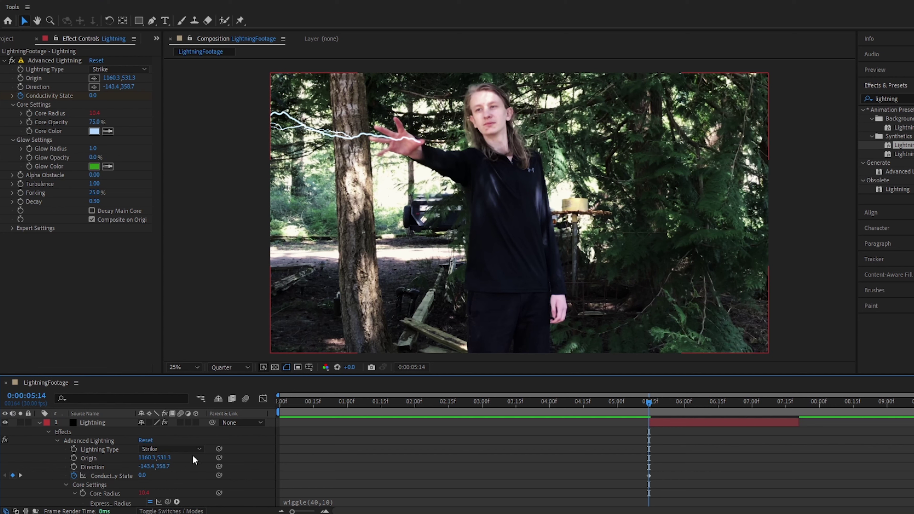
click(39, 422)
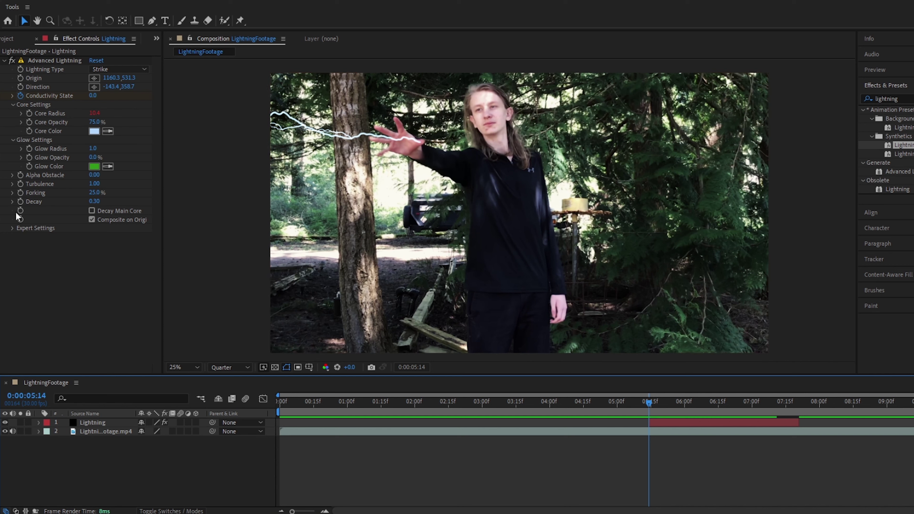
- Add a wiggle(50,50) expression to the lightning's Forking value
alt+click(22, 194)
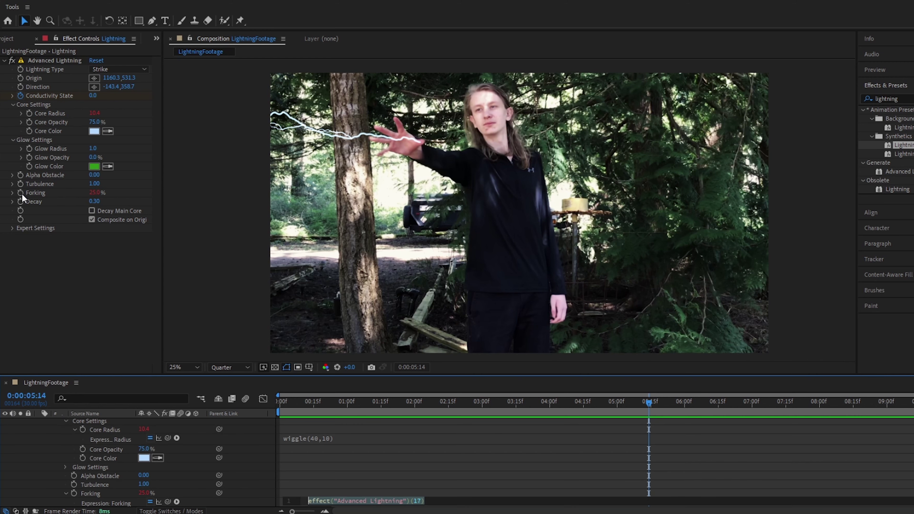
text(wiggle()
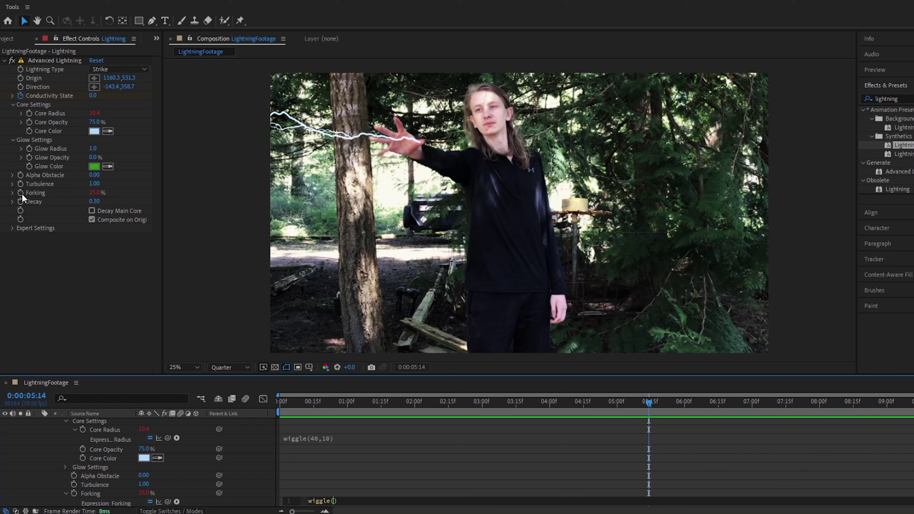
text(50,)
text(50)
click(265, 446)
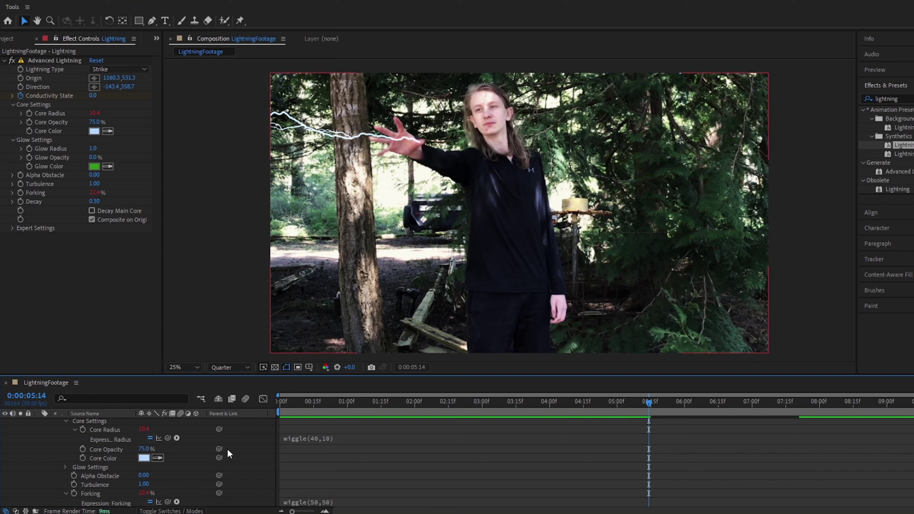
scroll(207, 471, up, 5)
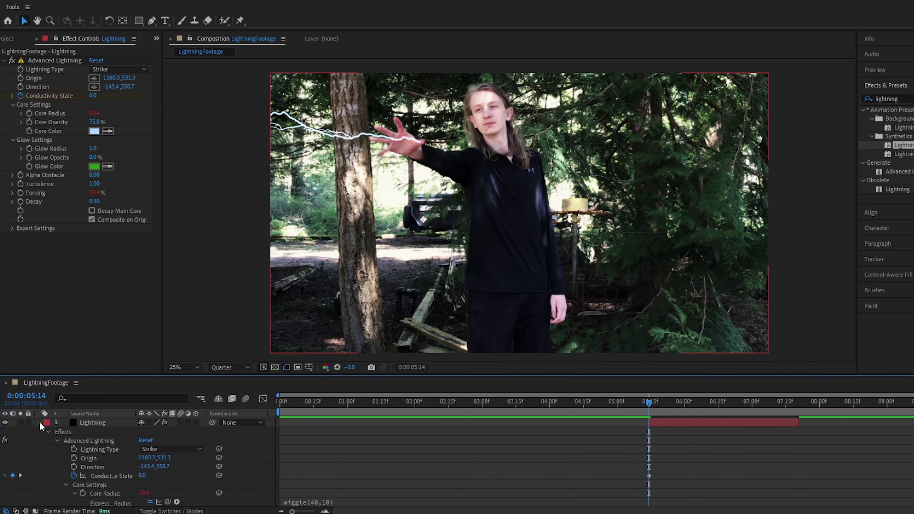
click(39, 422)
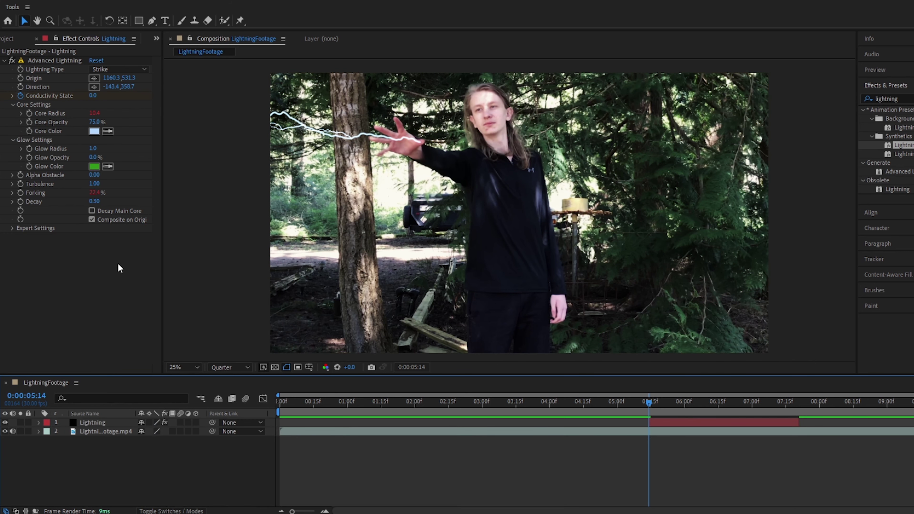
- Apply the Glow effect to the Lightning layer
click(861, 99)
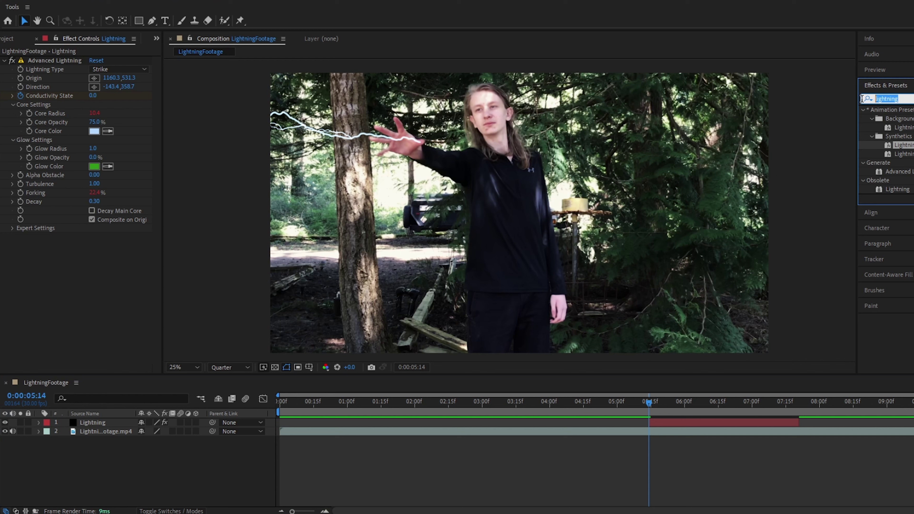
text(glow)
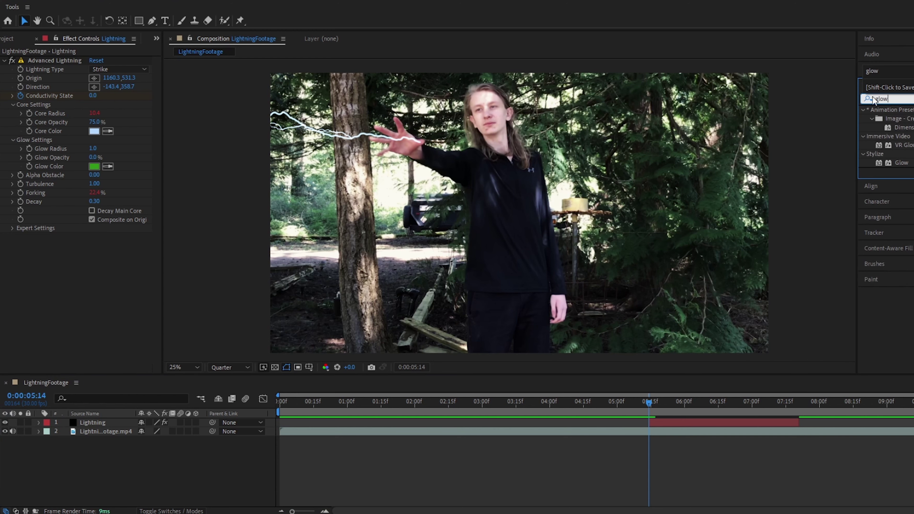
drag(902, 163, 272, 326)
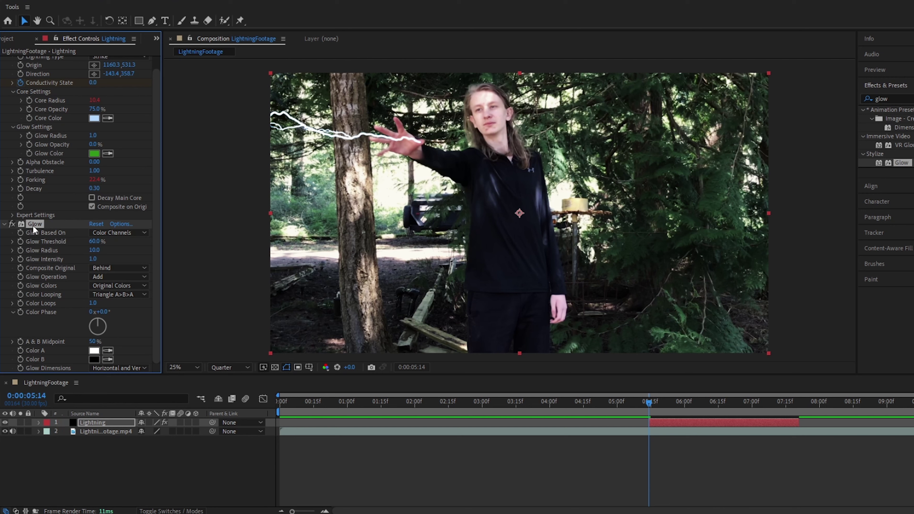
- Duplicate Glow into six copies; set Glow 6 and Glow 5 radius to 1000, Glow 4 to 700
key(ctrl+d)
key(ctrl+d)
key(ctrl+d)
key(ctrl+d)
key(ctrl+d)
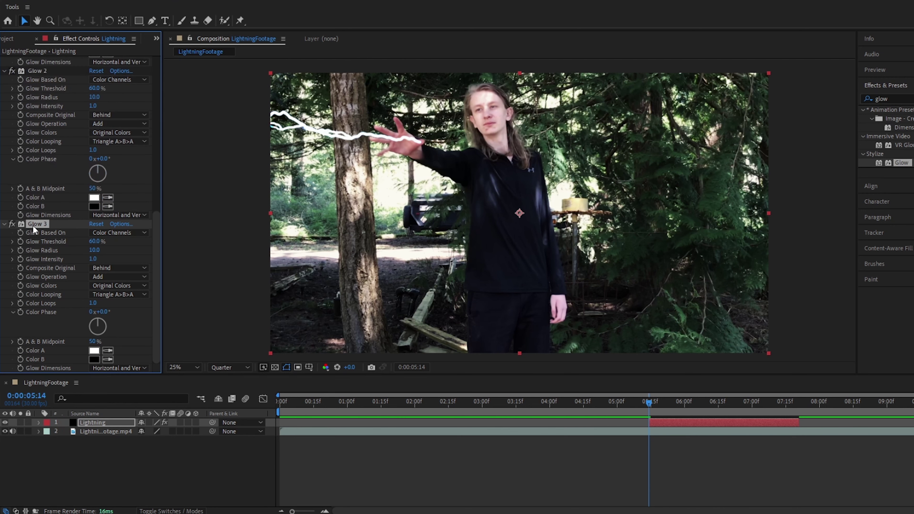
click(94, 250)
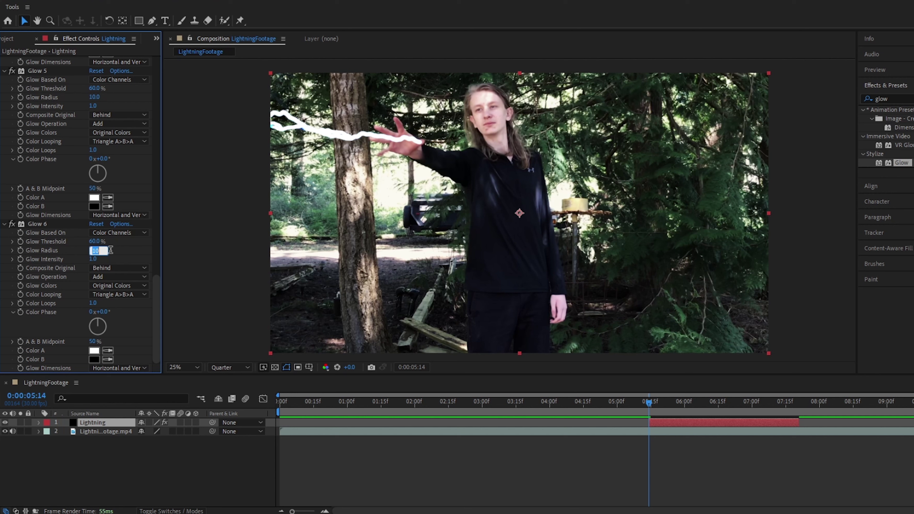
text(1000)
click(94, 97)
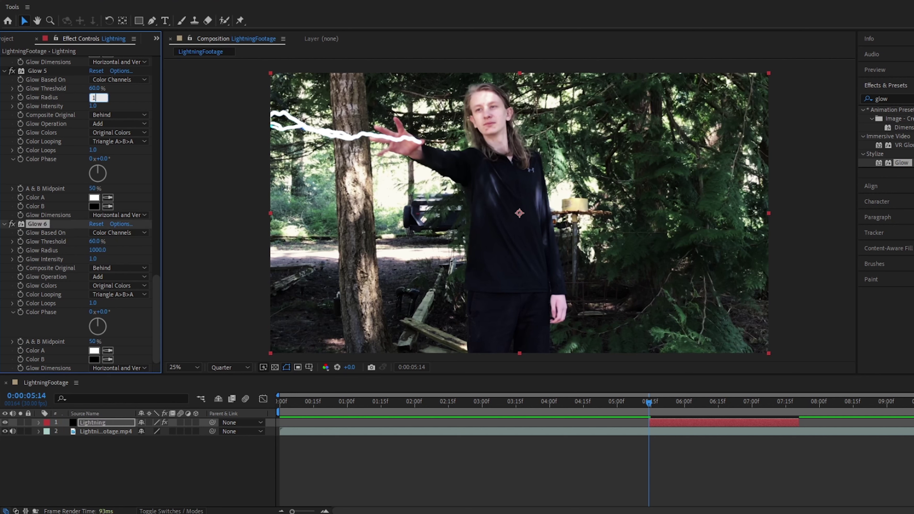
text(1000)
key(Return)
scroll(115, 238, up, 5)
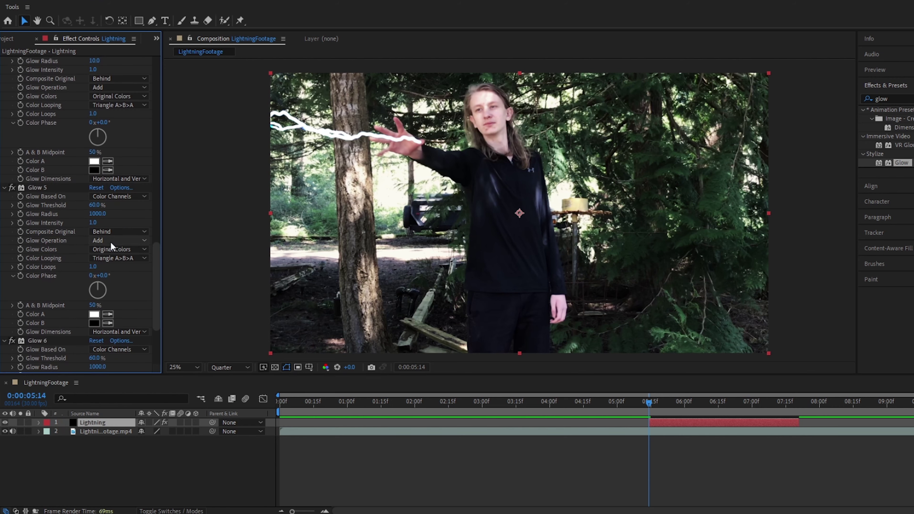
click(95, 154)
text(700)
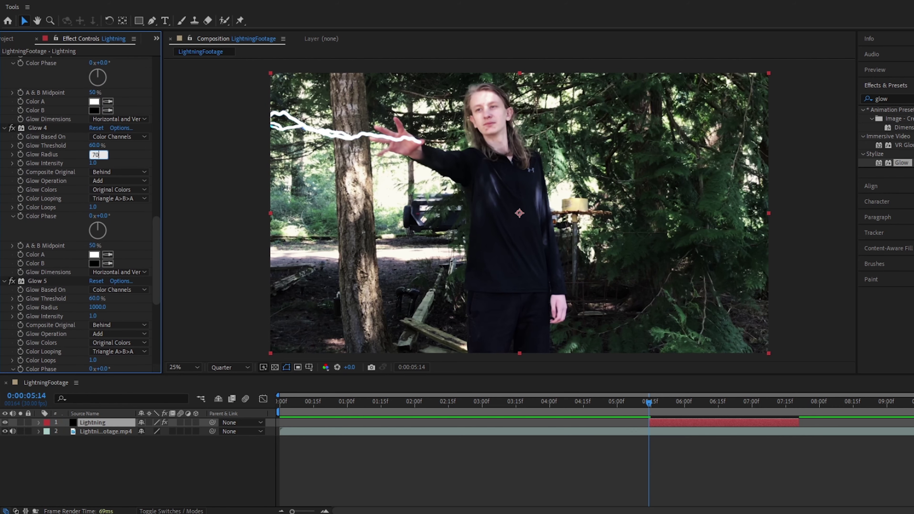
key(Return)
- Set Glow 3's radius to 400, Glow 2's to 100 and the first Glow's to 20
scroll(119, 173, up, 5)
click(94, 188)
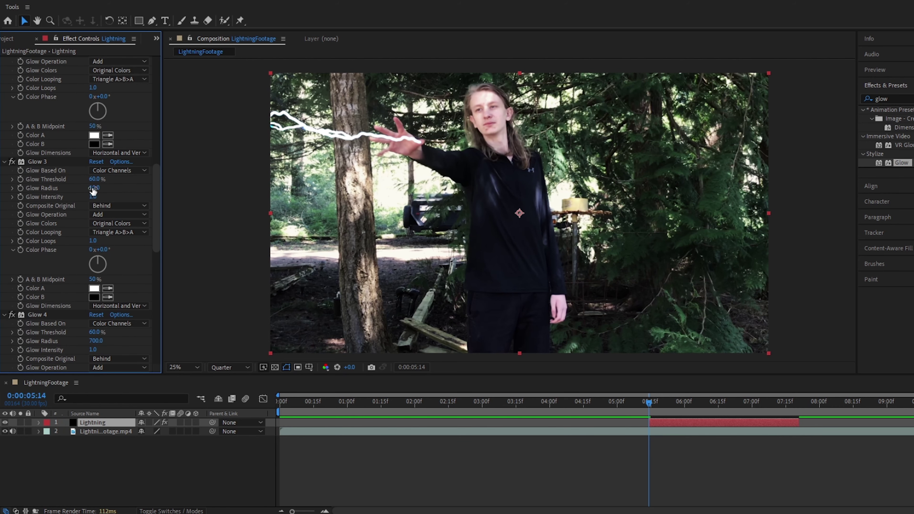
text(400)
key(Return)
scroll(122, 214, up, 5)
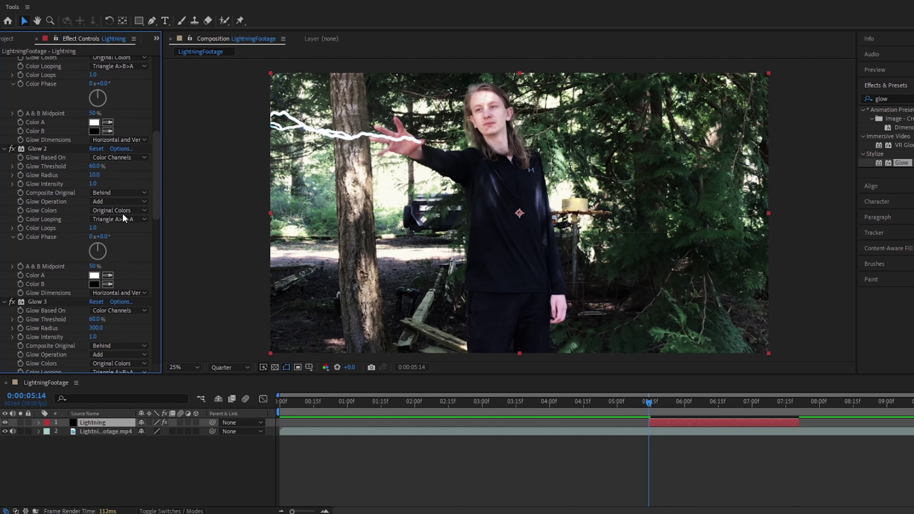
click(96, 268)
text(100)
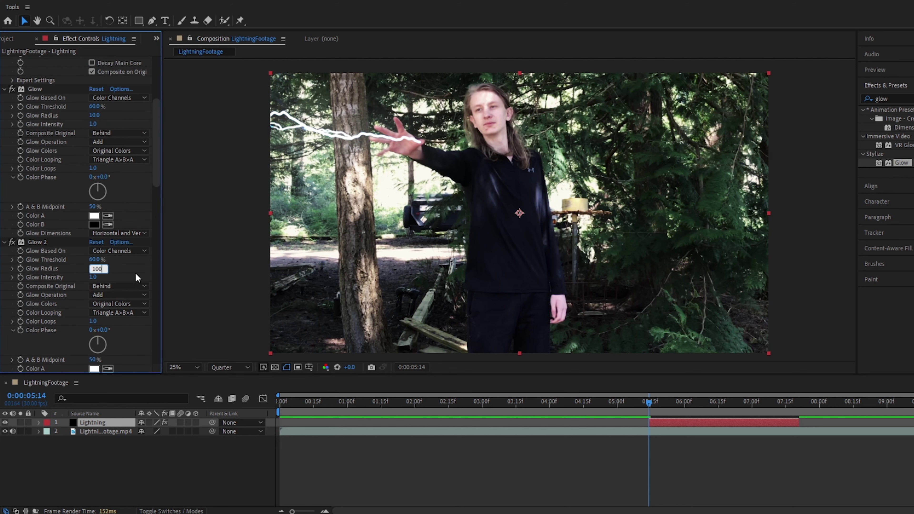
key(Return)
click(94, 116)
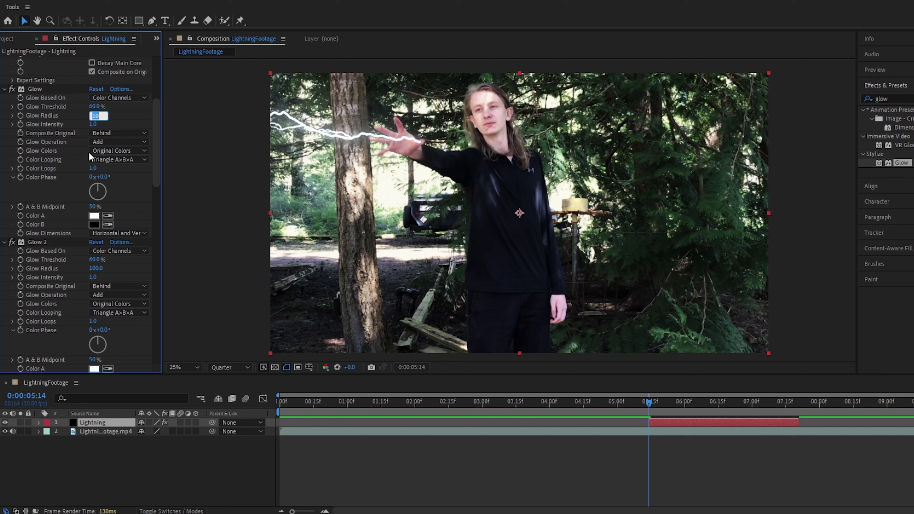
text(20)
key(Return)
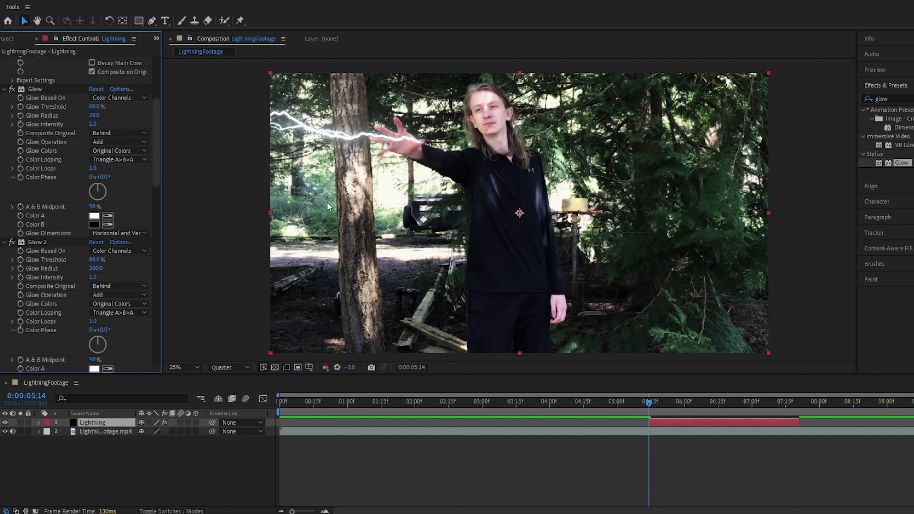
- Apply CC Vector Blur to the Lightning layer with Amount 8
click(882, 98)
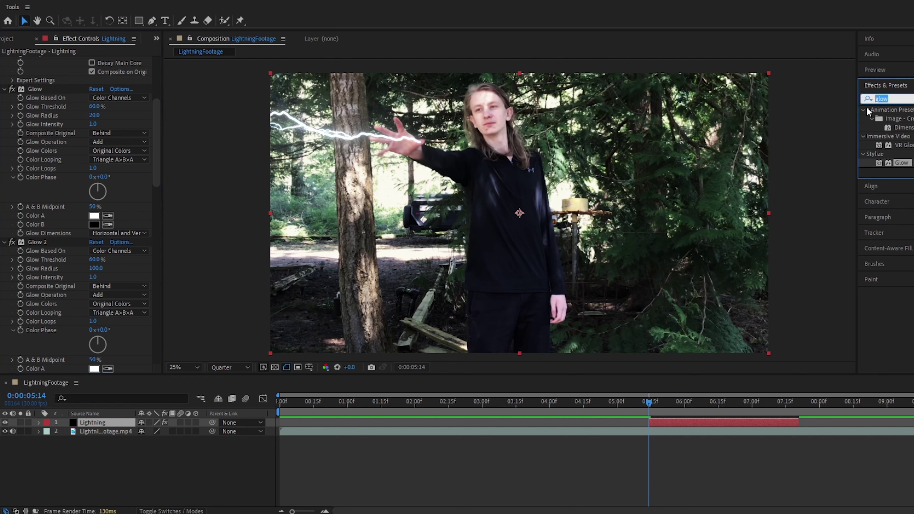
text(vector)
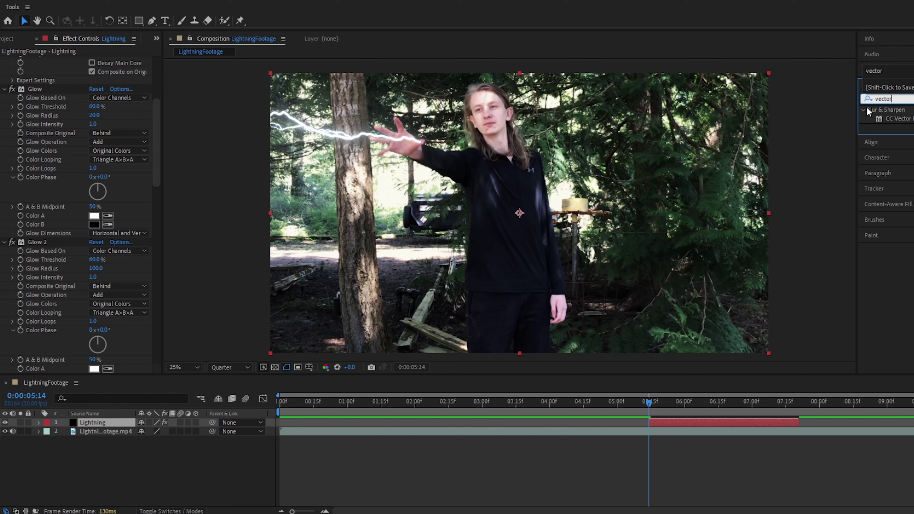
drag(889, 121, 668, 425)
click(93, 324)
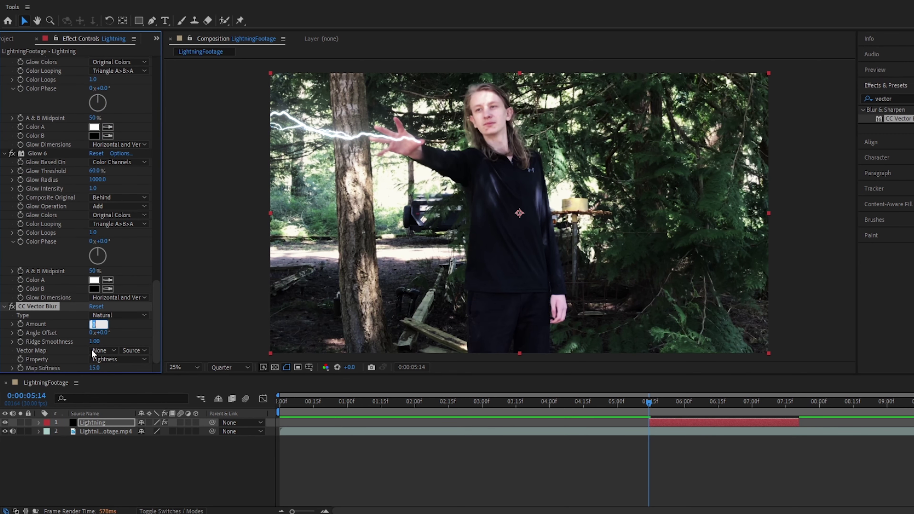
text(8)
key(Return)
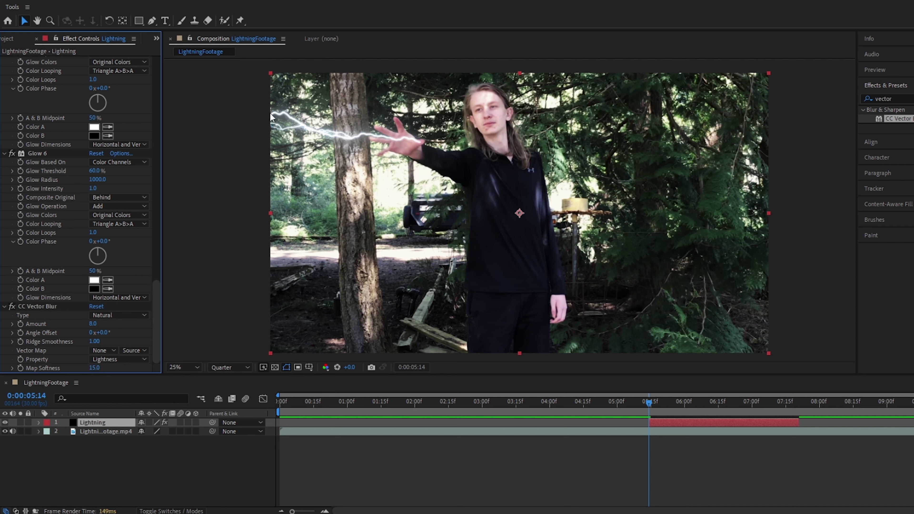
- Toggle CC Vector Blur off and on to compare the bolt before and after
click(12, 307)
click(11, 307)
click(10, 307)
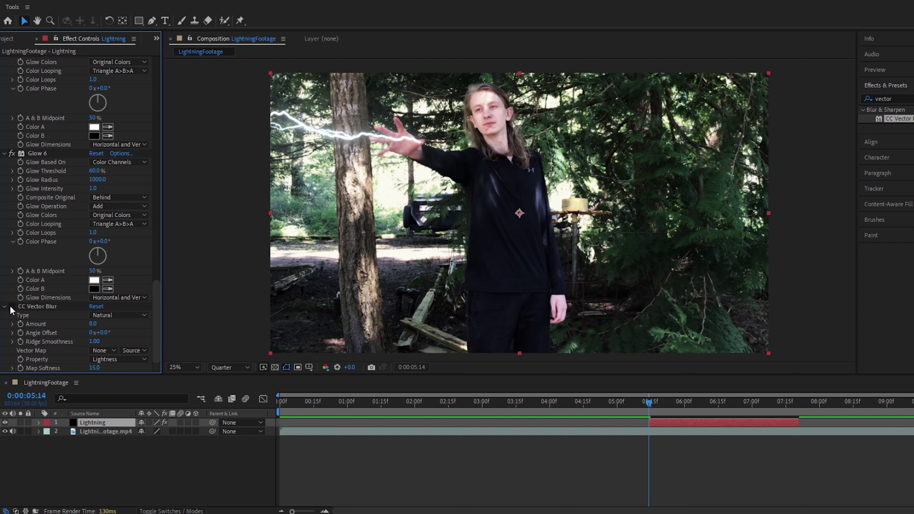
click(11, 307)
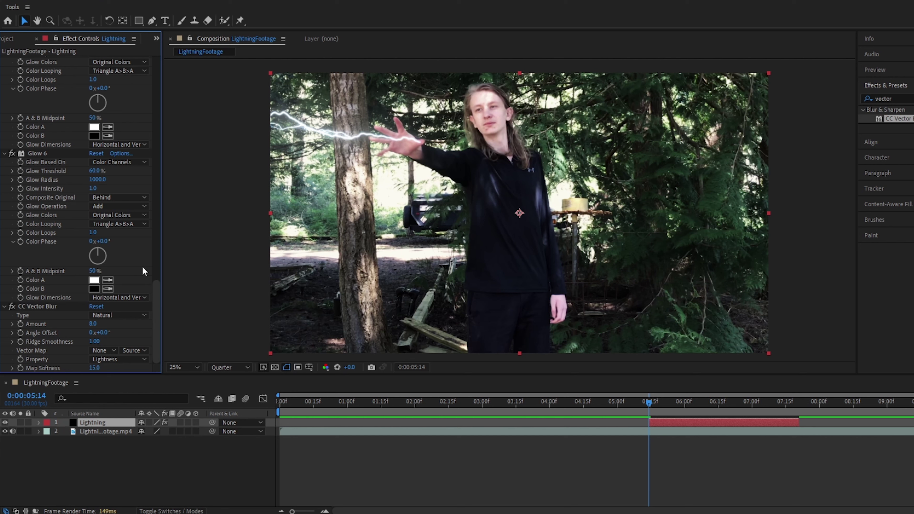
click(888, 98)
- Find Curves in Effects & Presets and apply it to the Lightning layer
drag(892, 98, 846, 95)
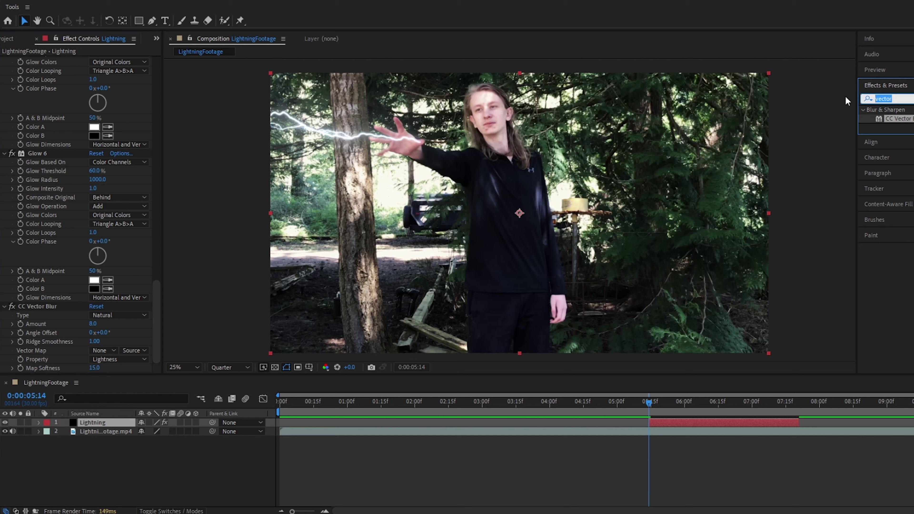
text(cur)
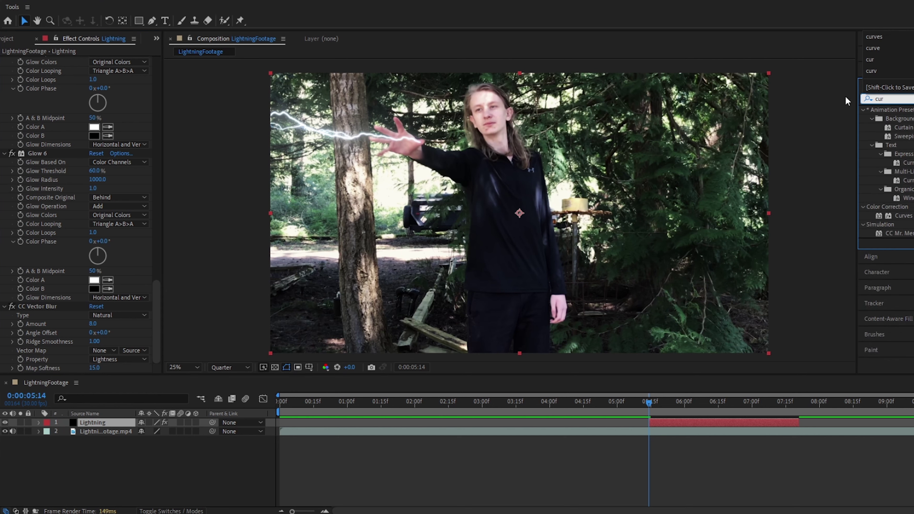
click(879, 36)
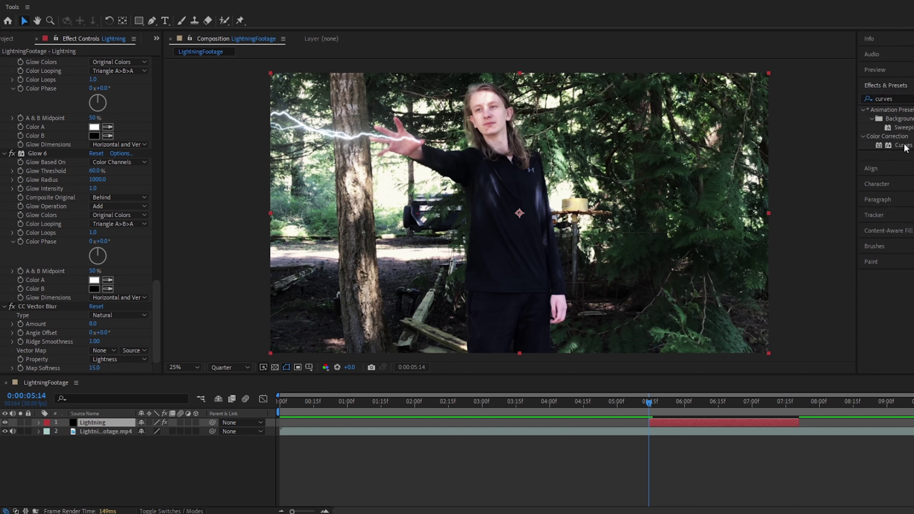
drag(904, 145, 671, 425)
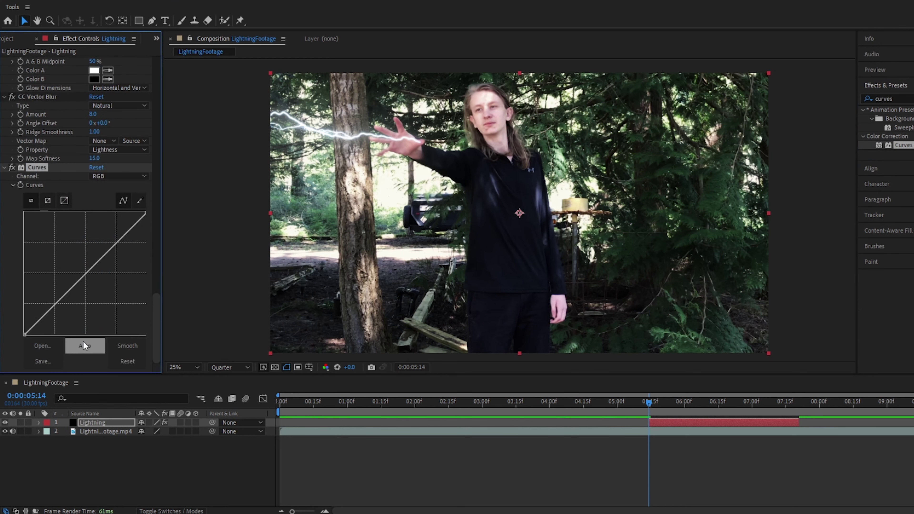
- Raise the RGB curve, lower Red and Green, and raise Blue for an electric-blue bolt
mouse_move(86, 275)
mouse_down()
mouse_move(79, 266)
mouse_move(110, 297)
mouse_move(77, 264)
mouse_up()
key(alt+3)
key(alt+4)
key(alt+5)
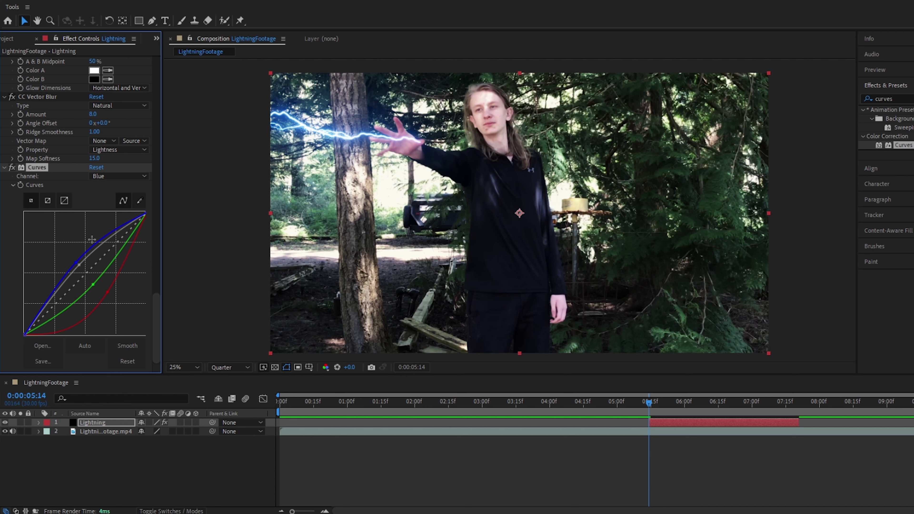
- Apply Turbulent Displace to the Lightning layer with Amount 25
scroll(108, 203, up, 5)
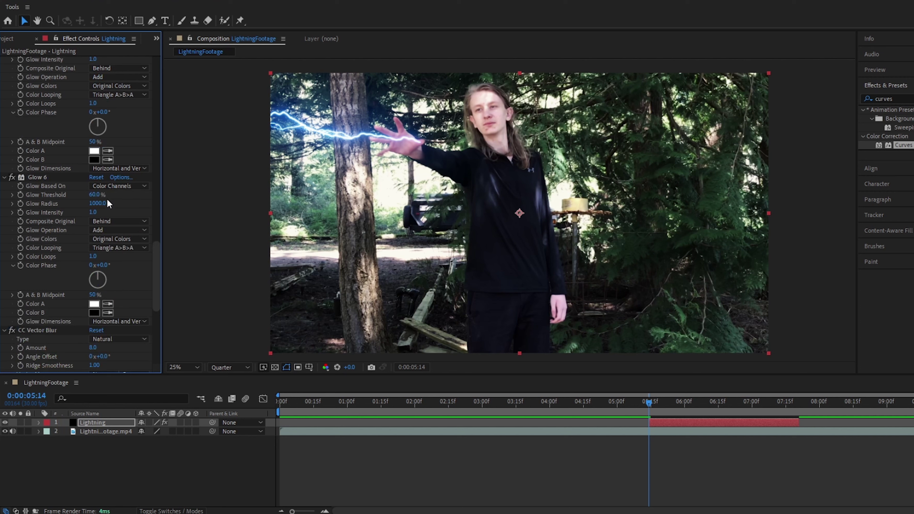
scroll(108, 204, up, 6)
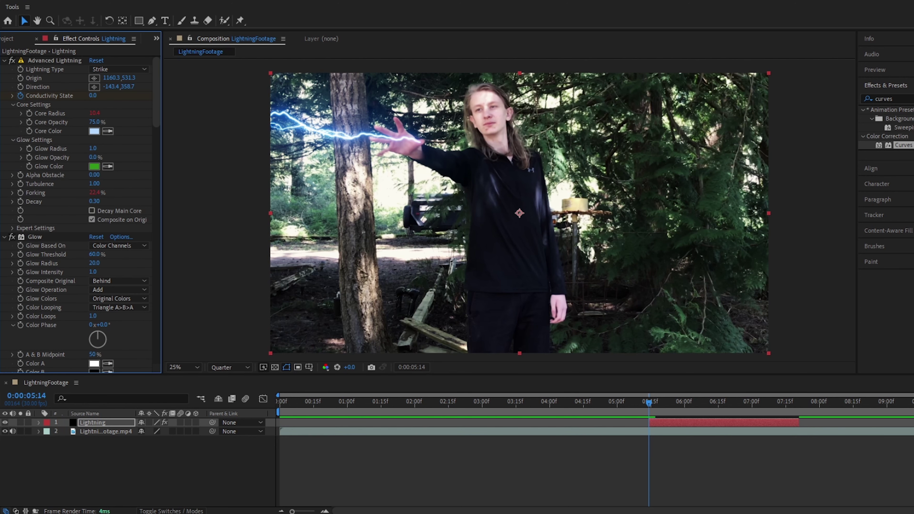
click(885, 108)
key(ctrl+f)
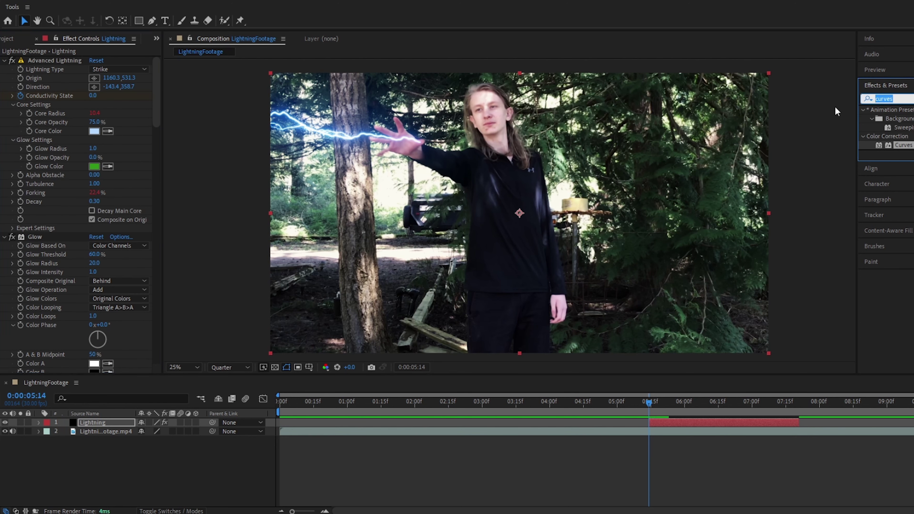
text(turb)
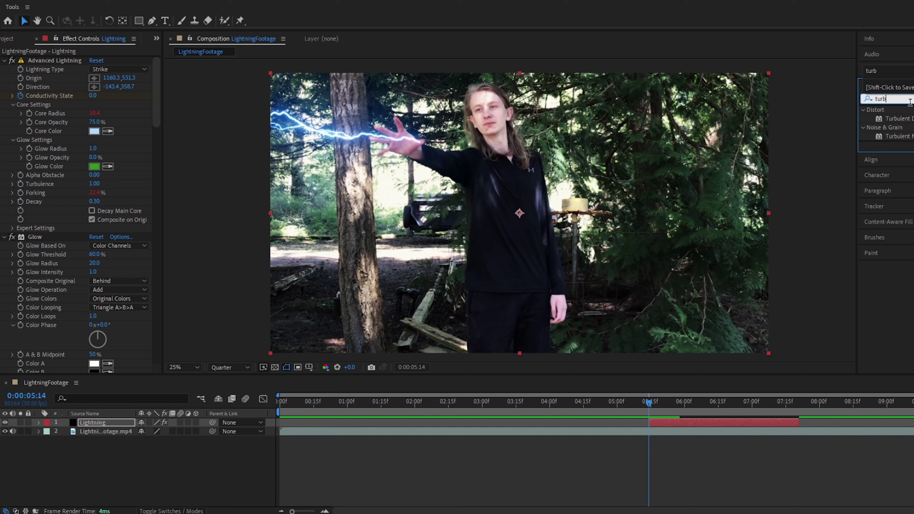
drag(896, 118, 676, 428)
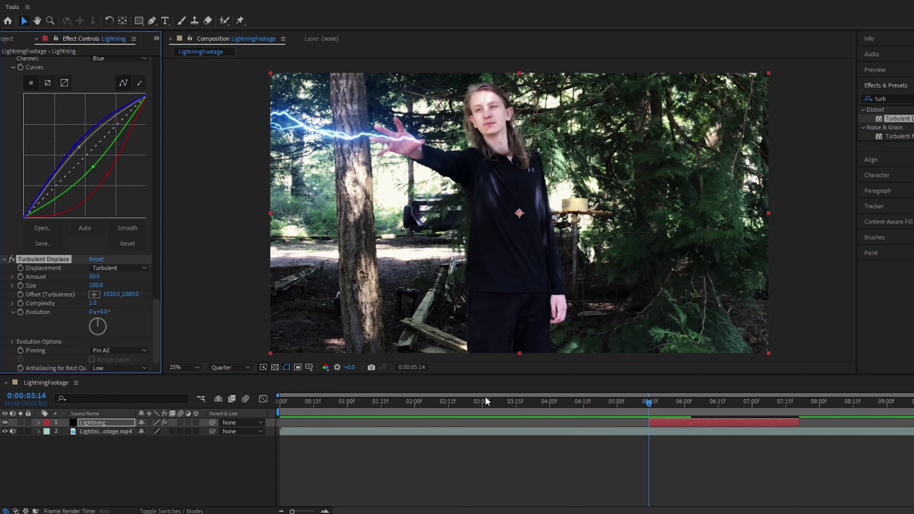
click(93, 278)
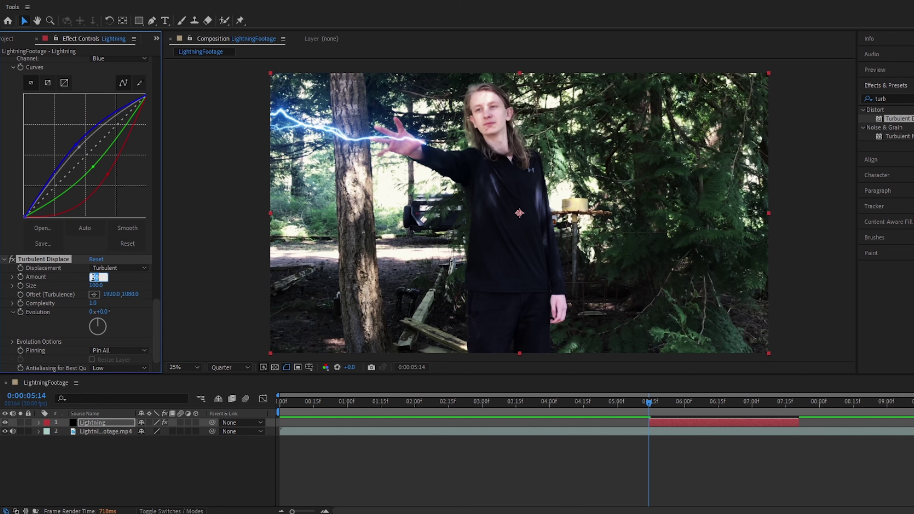
text(25)
click(134, 278)
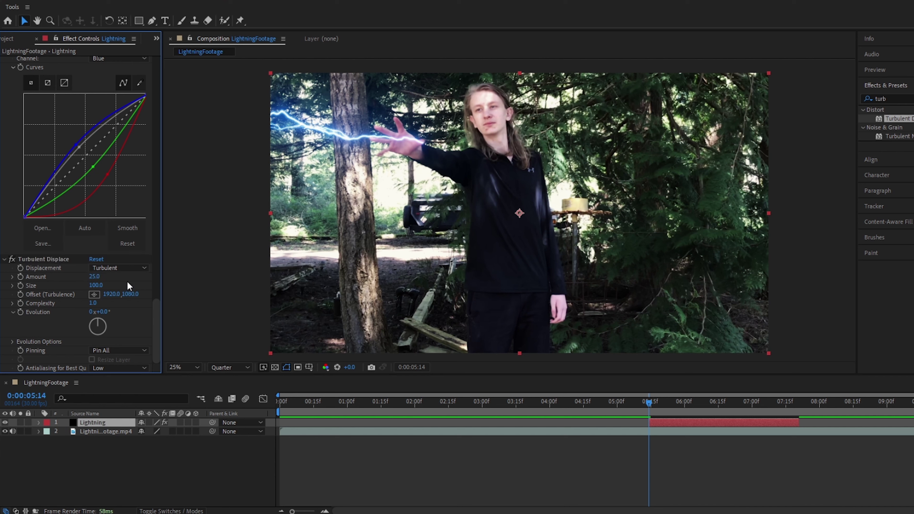
- Keyframe Evolution from 5:14, rotating it by 7:21 so the bolt writhes
click(21, 313)
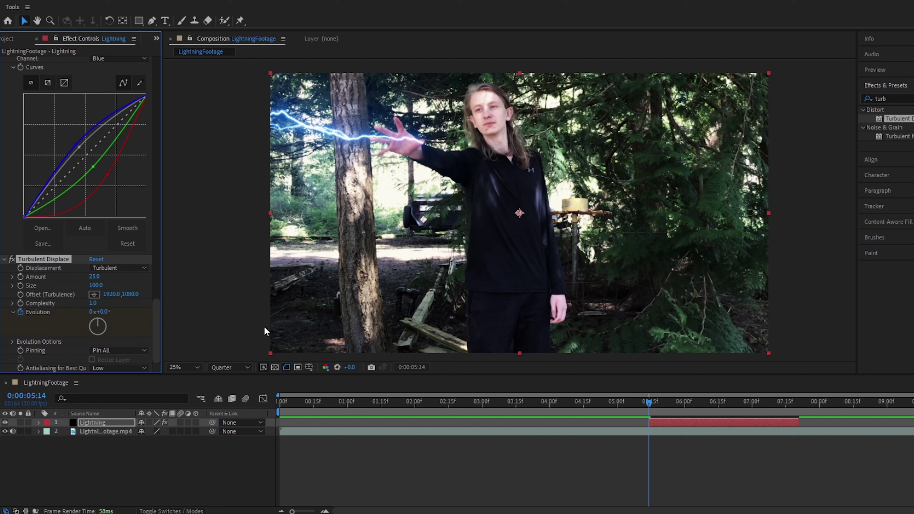
drag(654, 412, 799, 402)
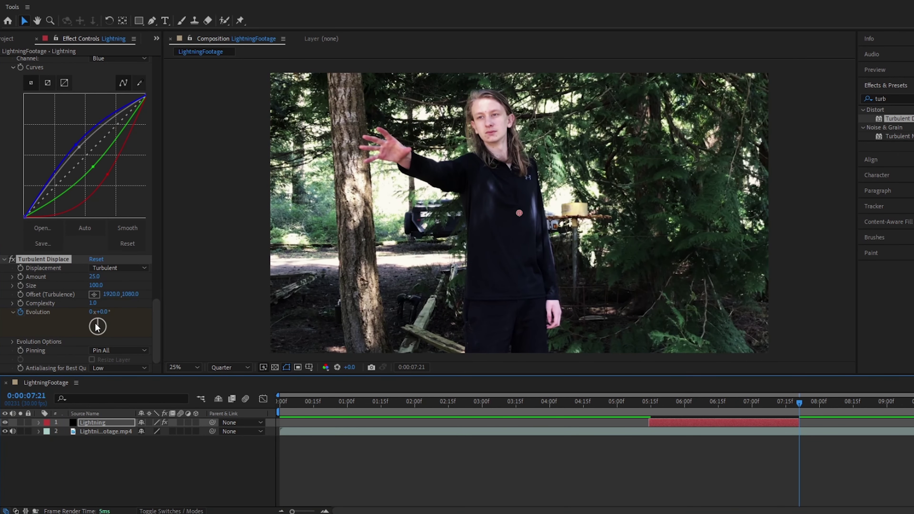
mouse_move(99, 312)
mouse_down()
mouse_move(119, 312)
mouse_move(105, 311)
mouse_up()
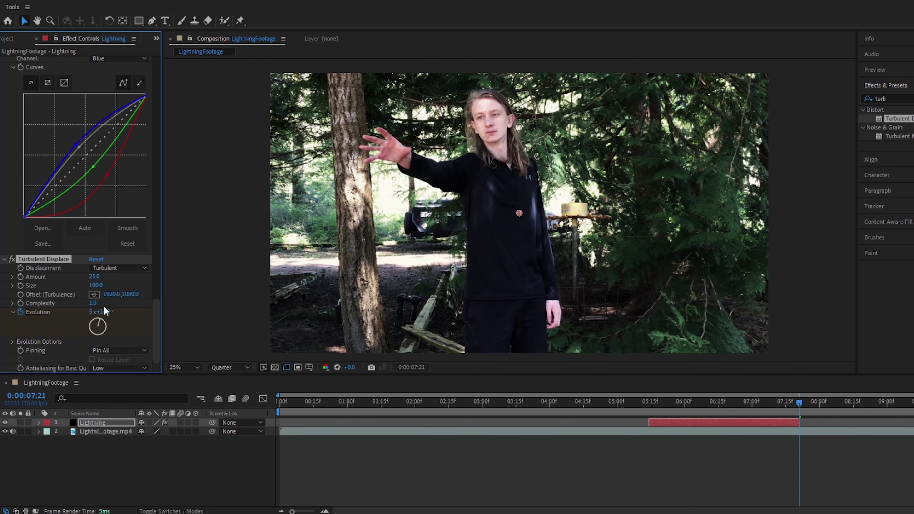
click(650, 406)
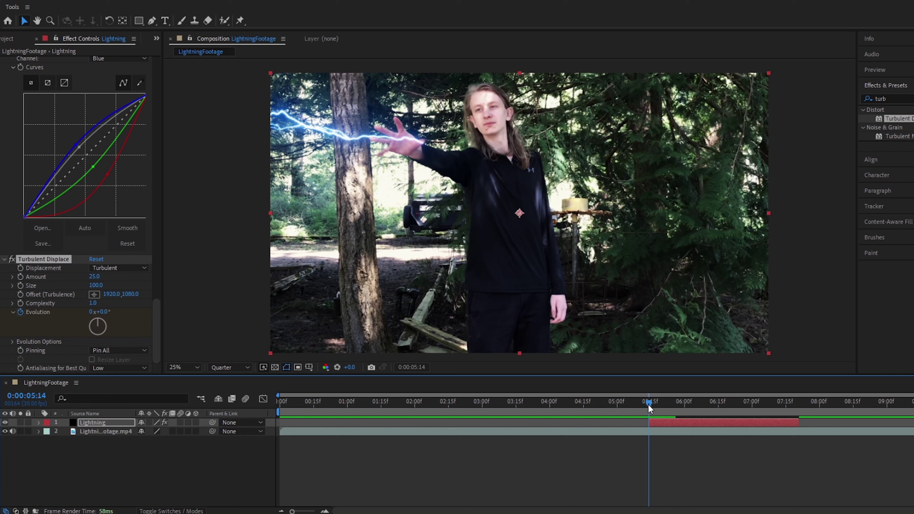
- Select the Advanced Lightning effect so its Origin and Direction points show on the footage
scroll(65, 267, down, 15)
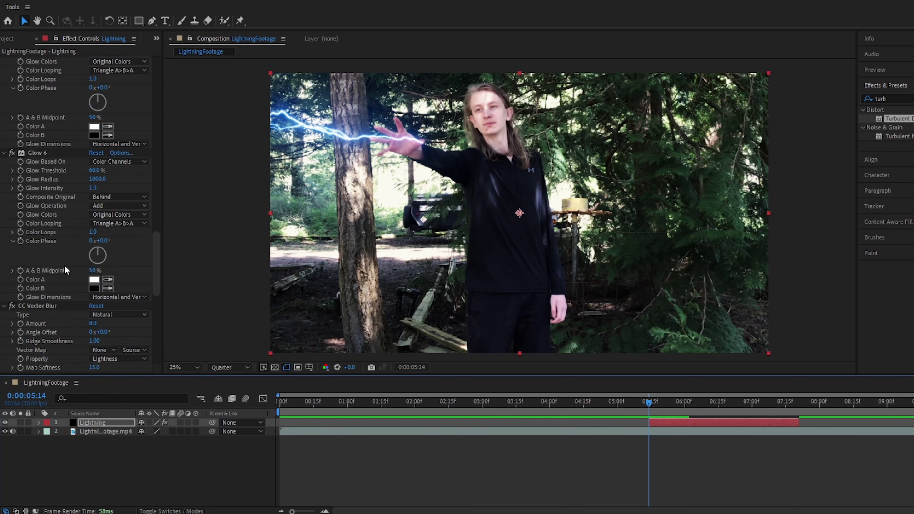
scroll(66, 267, up, 15)
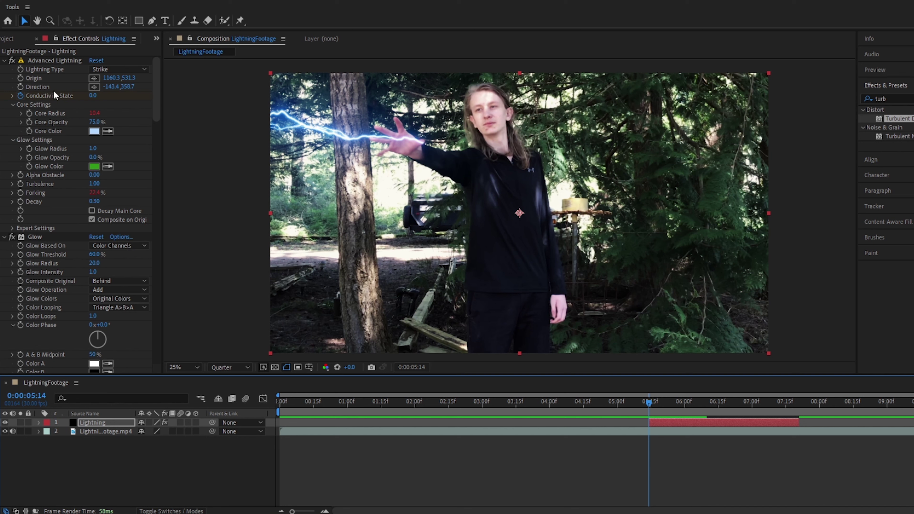
click(20, 84)
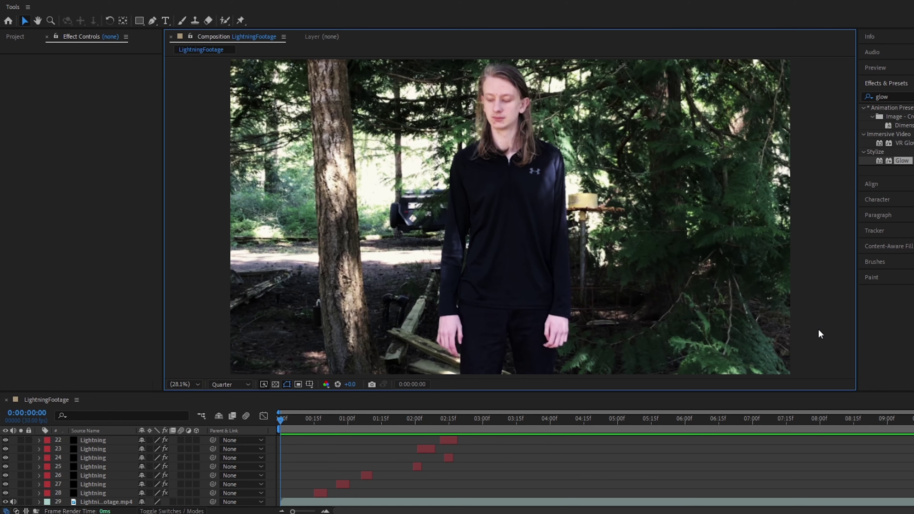
- Preview the staggered lightning bursts and stop playback back at the first frame
key(space)
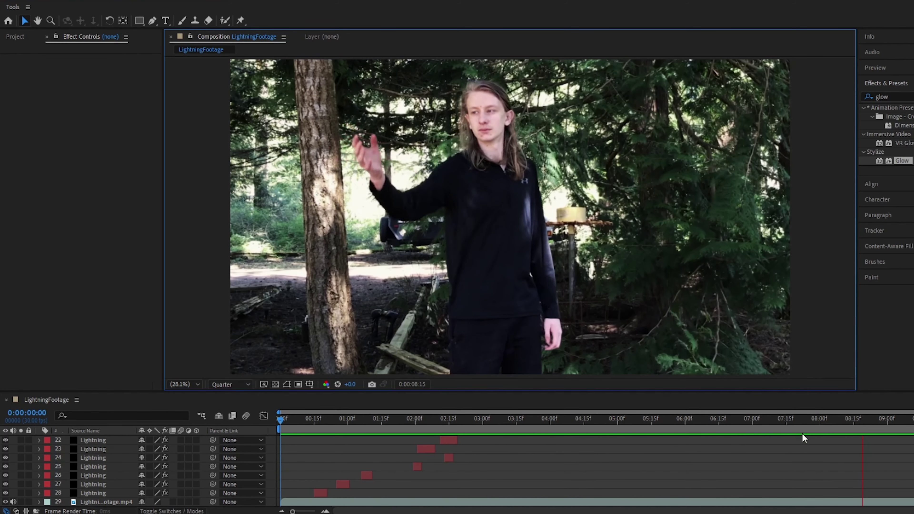
click(802, 435)
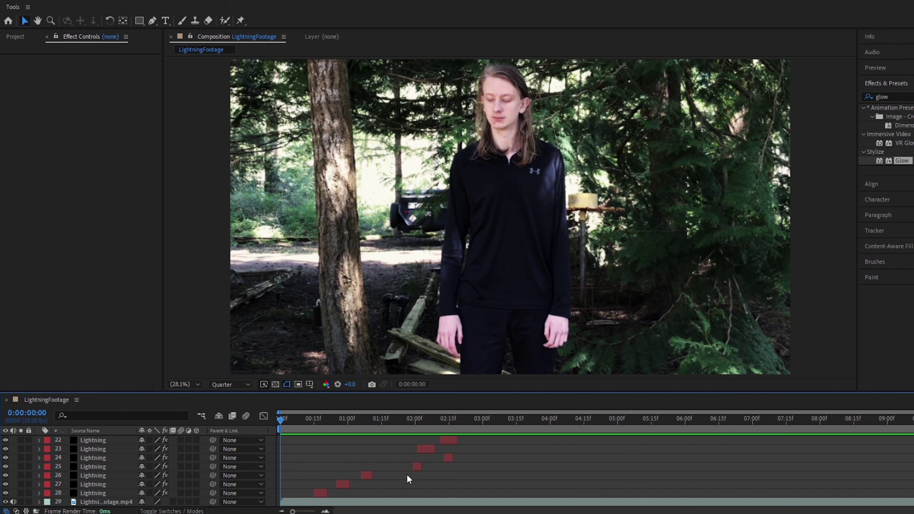
- Move the in-point of the upper footage copy, layer 29, to 05:14
scroll(411, 475, up, 7)
click(647, 423)
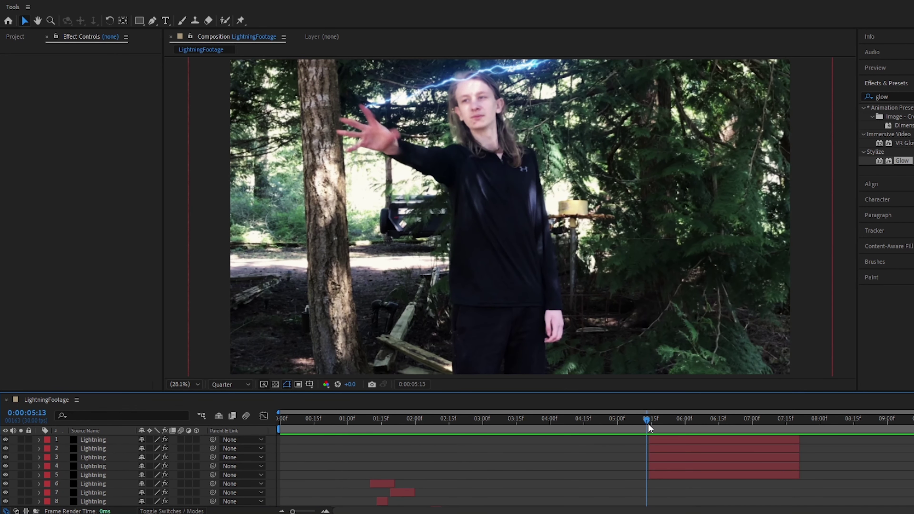
scroll(627, 490, down, 7)
click(602, 502)
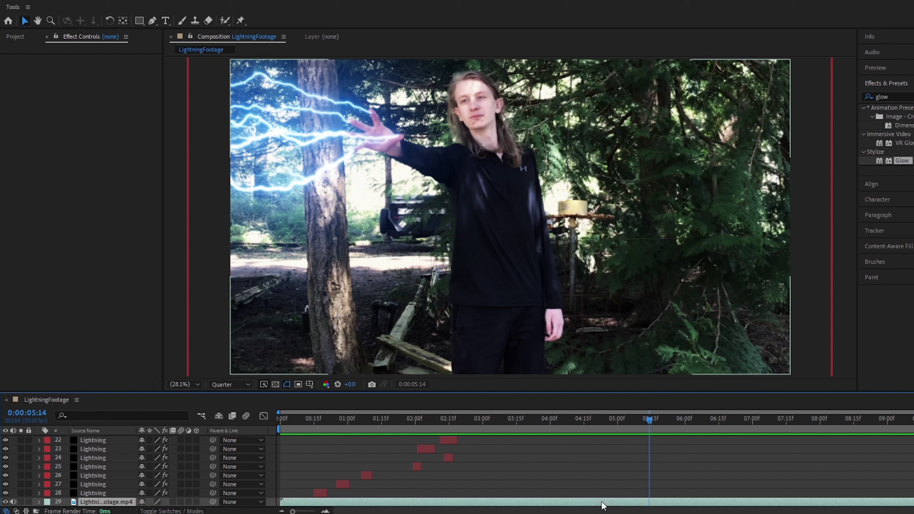
drag(284, 502, 645, 502)
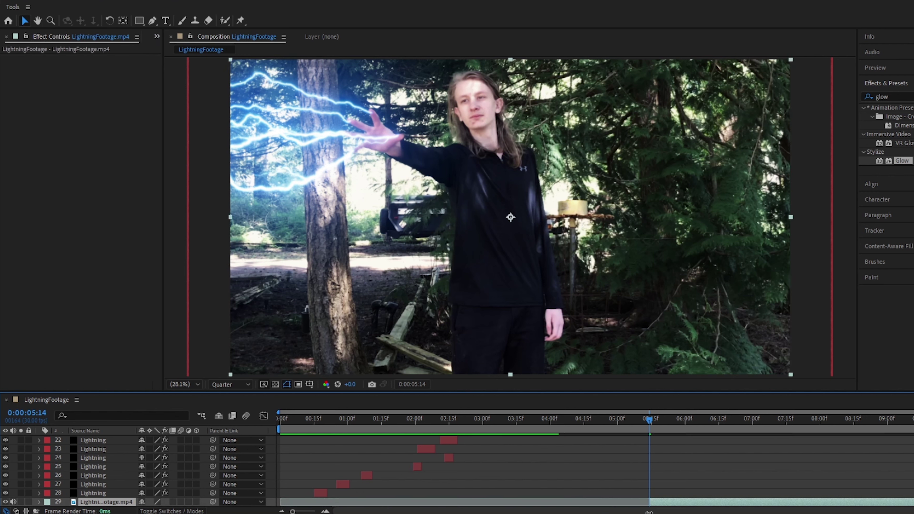
- Set the footage copy's out-point to 07:21, then return to the 05:14 frame
scroll(754, 468, up, 7)
click(807, 425)
drag(807, 430, 800, 431)
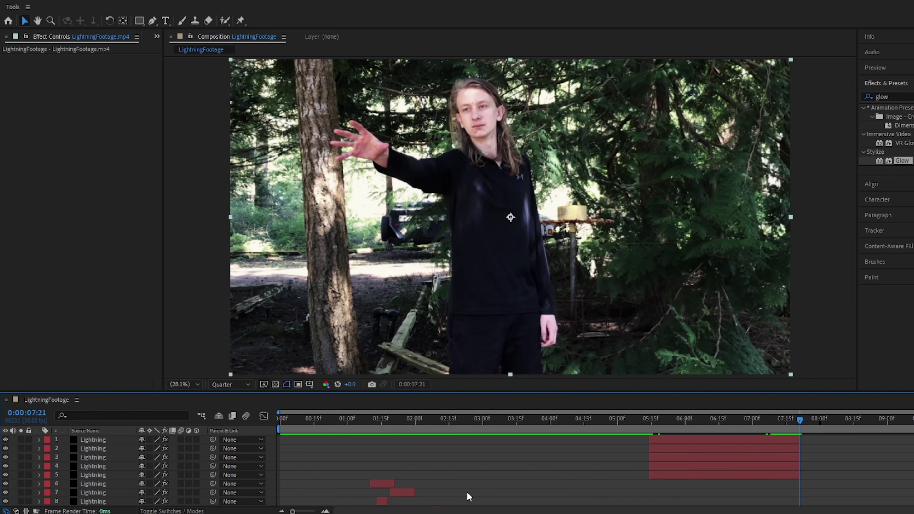
scroll(488, 482, down, 3)
scroll(488, 482, down, 4)
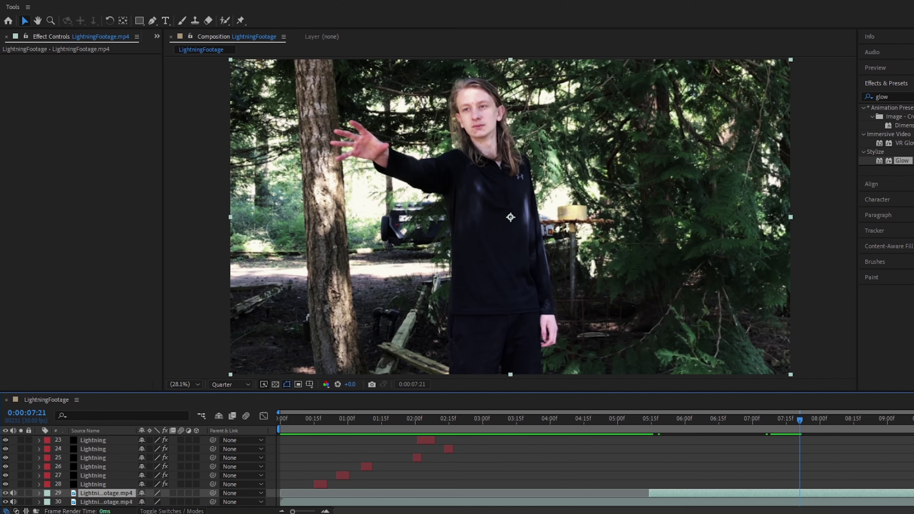
drag(913, 493, 800, 495)
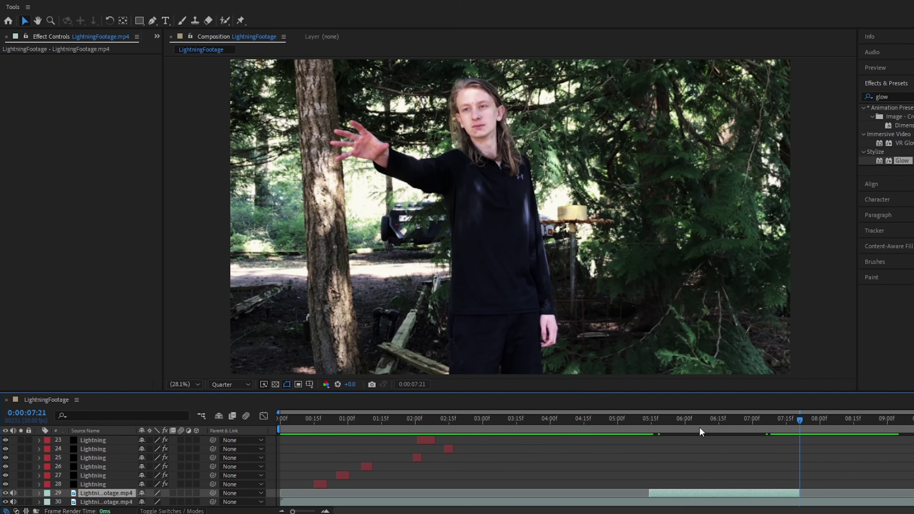
click(648, 429)
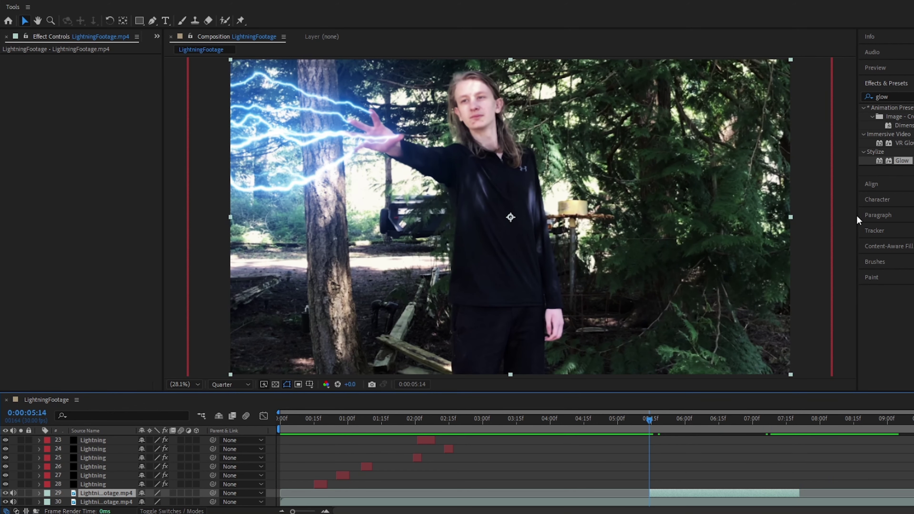
double_click(875, 101)
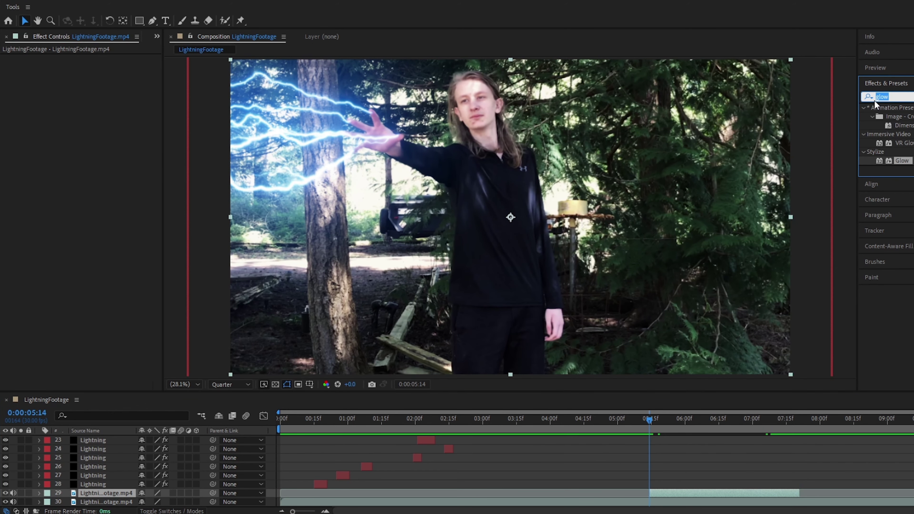
- Apply Tritone to layer 29 with blue midtones 4C6B92 and Blend With Original at 50%
text(trit)
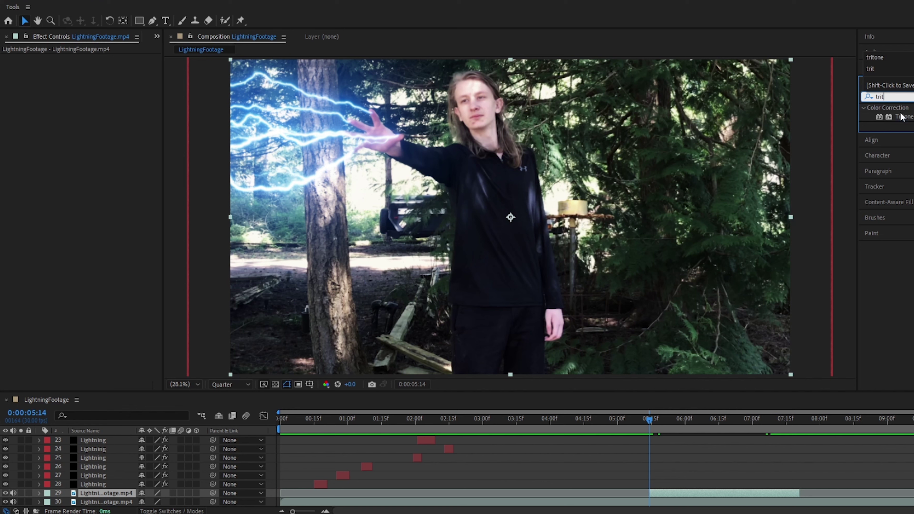
drag(904, 116, 675, 494)
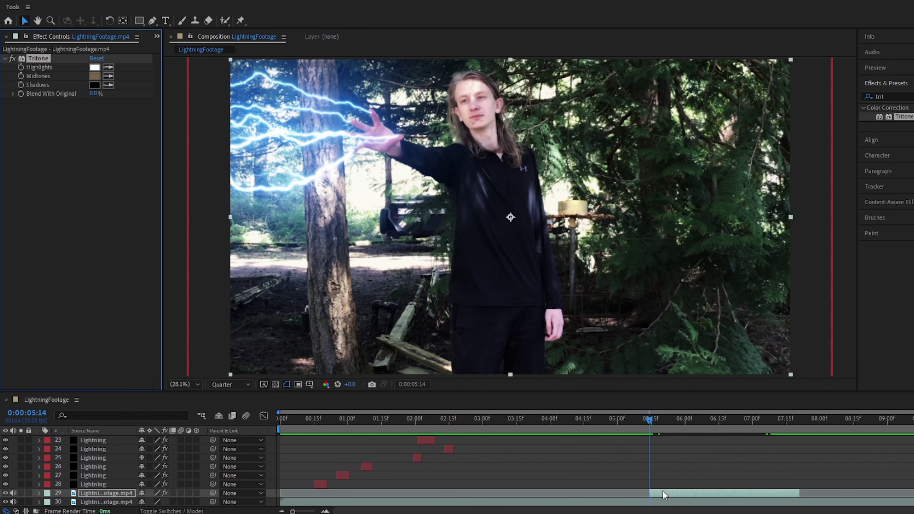
click(98, 75)
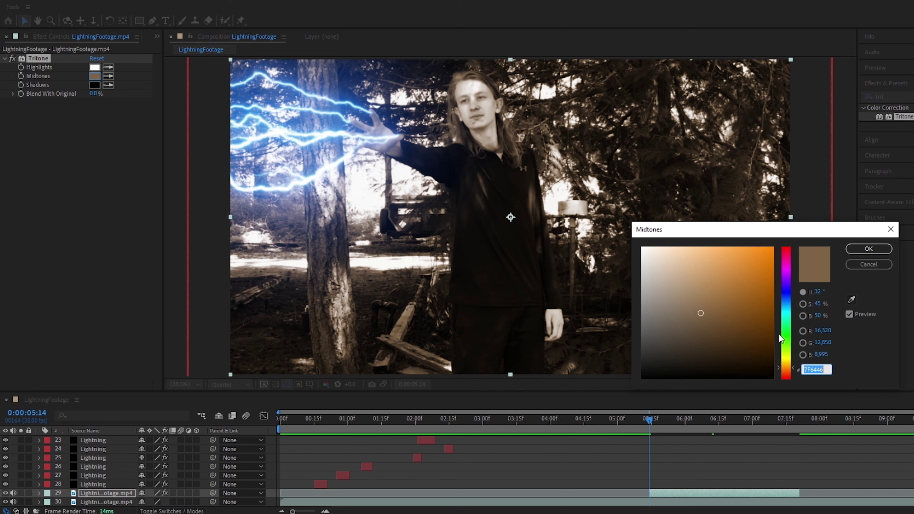
drag(781, 334, 785, 301)
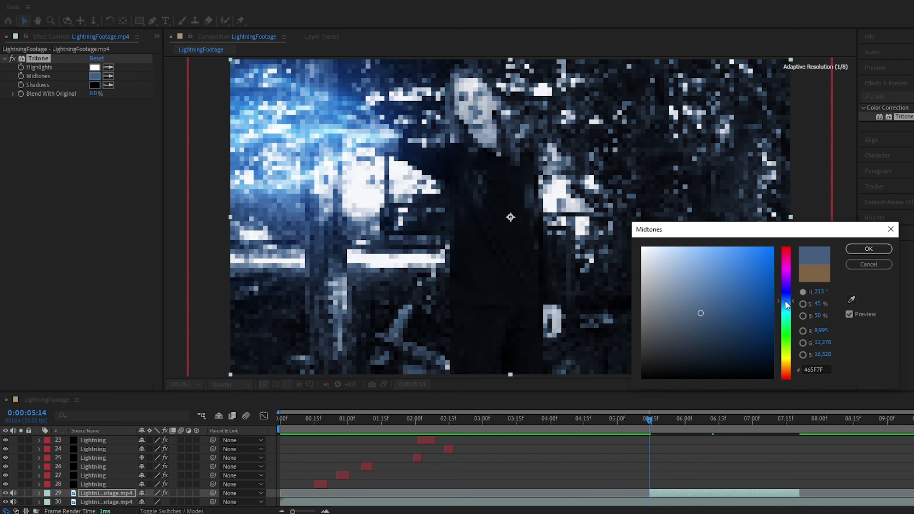
drag(703, 312, 705, 303)
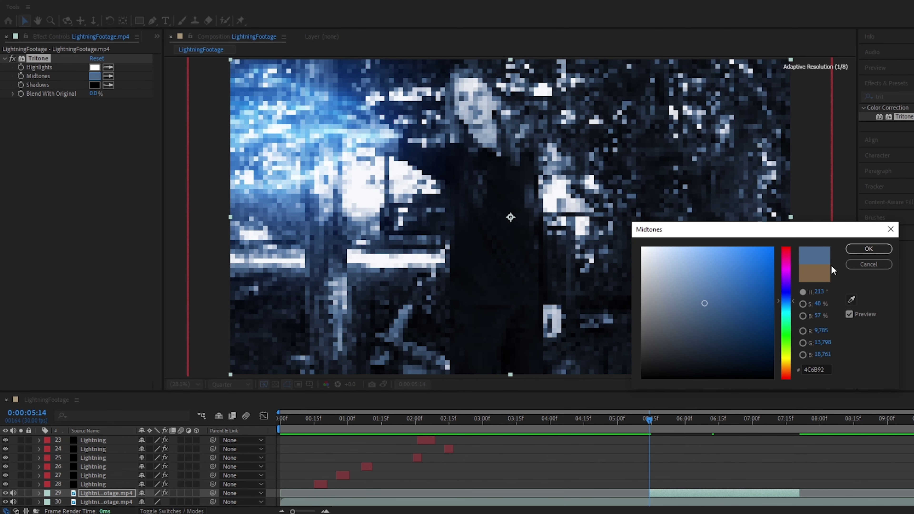
click(862, 252)
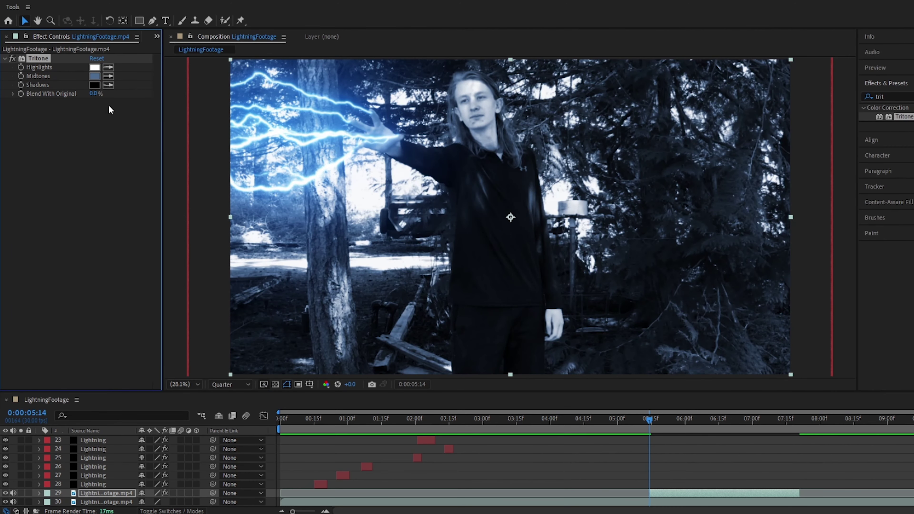
click(95, 94)
text(50)
key(Return)
click(904, 97)
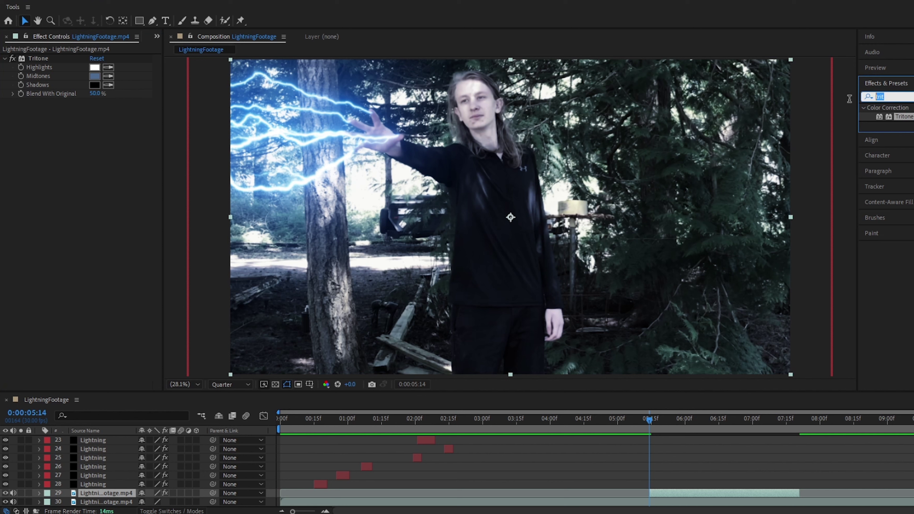
- Apply Curves to the footage copy, lowering green and raising the blue and RGB curves
text(curves)
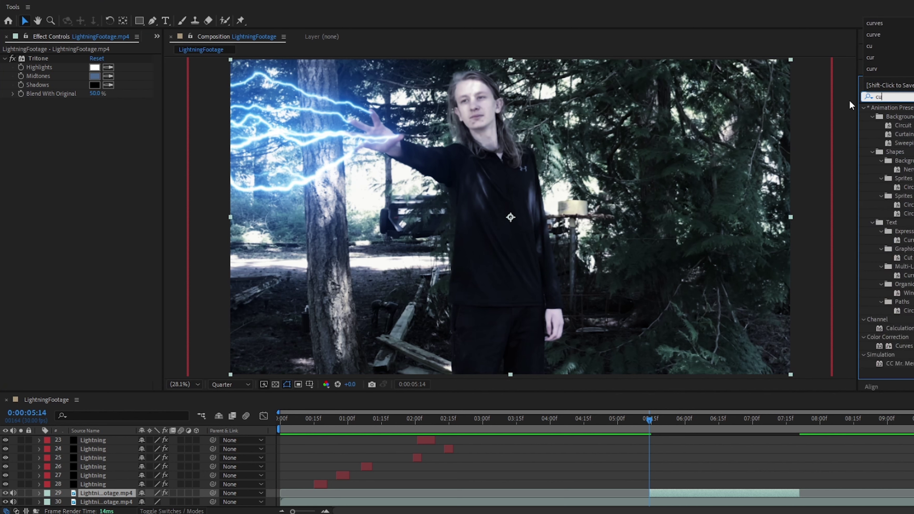
click(908, 145)
drag(909, 148, 659, 496)
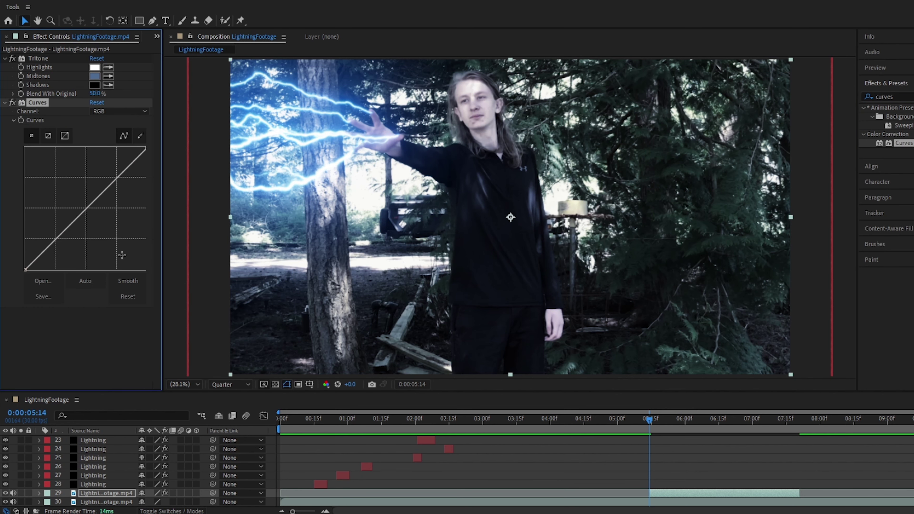
drag(87, 212, 66, 188)
ctrl+click(86, 213)
click(119, 111)
click(108, 134)
click(119, 111)
click(108, 143)
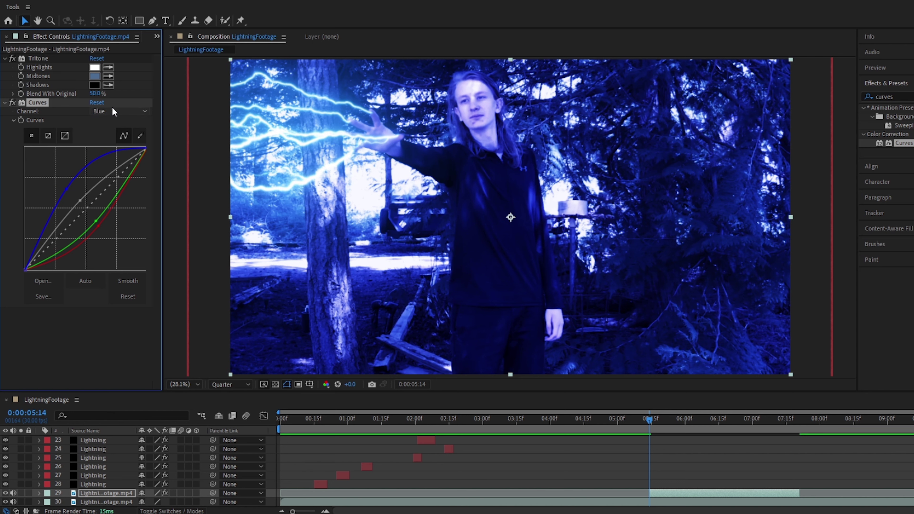
drag(80, 200, 77, 189)
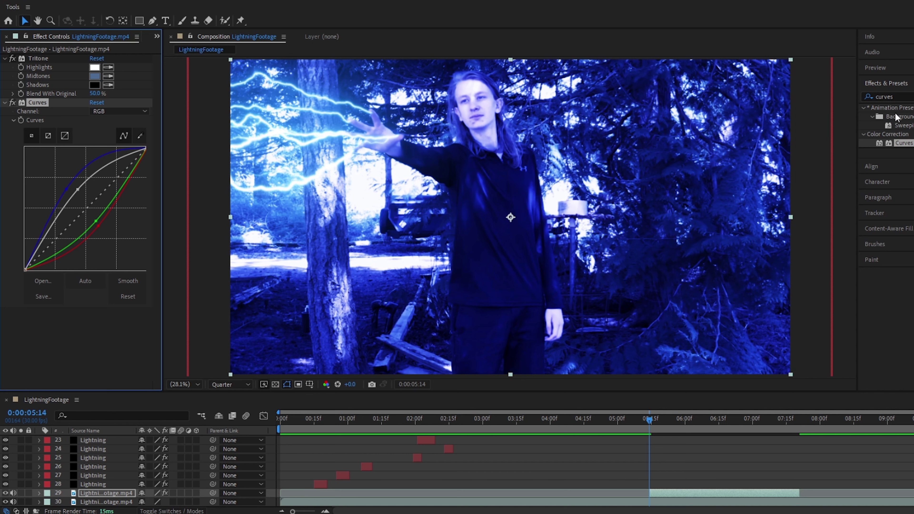
- Add Vibrance to the footage copy with Saturation set to 15
click(858, 101)
text(vibra)
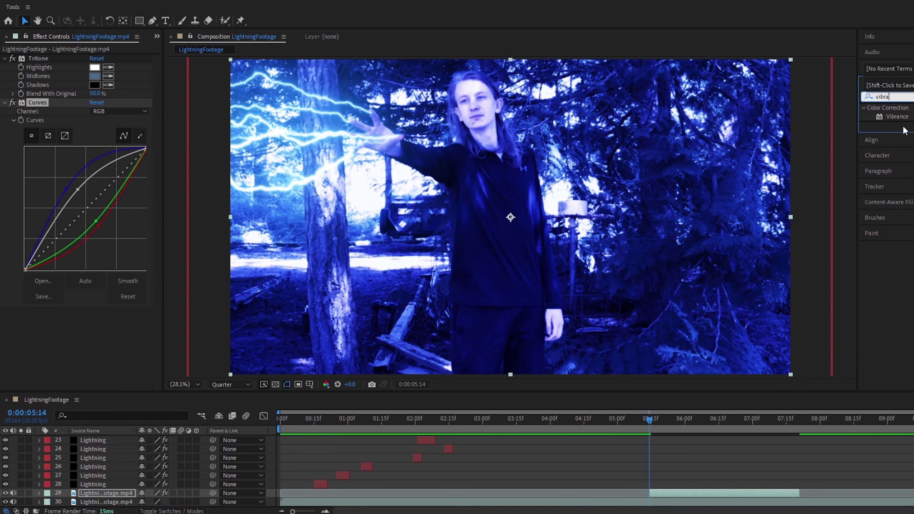
drag(897, 117, 72, 356)
click(93, 330)
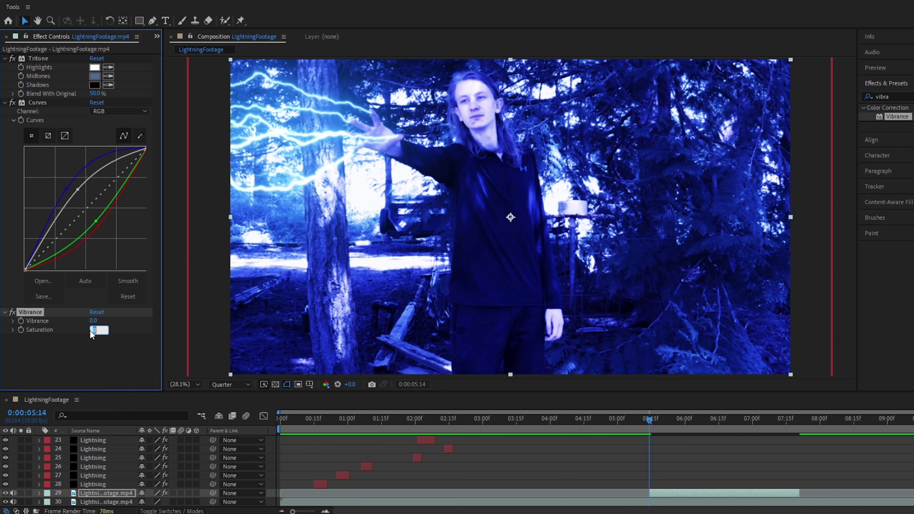
text(15)
key(Return)
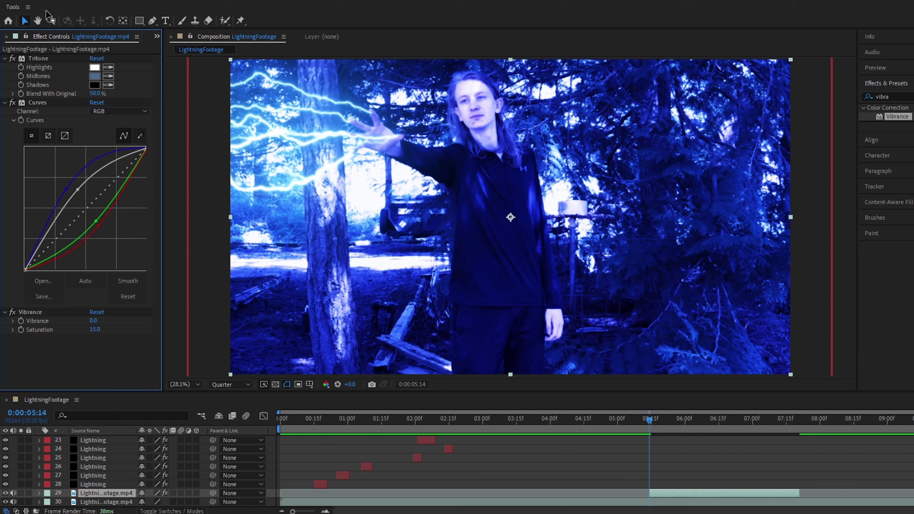
click(37, 20)
- Draw a Pen mask from the forehead down the left temple and cheek, curving around the chin
scroll(476, 144, up, 5)
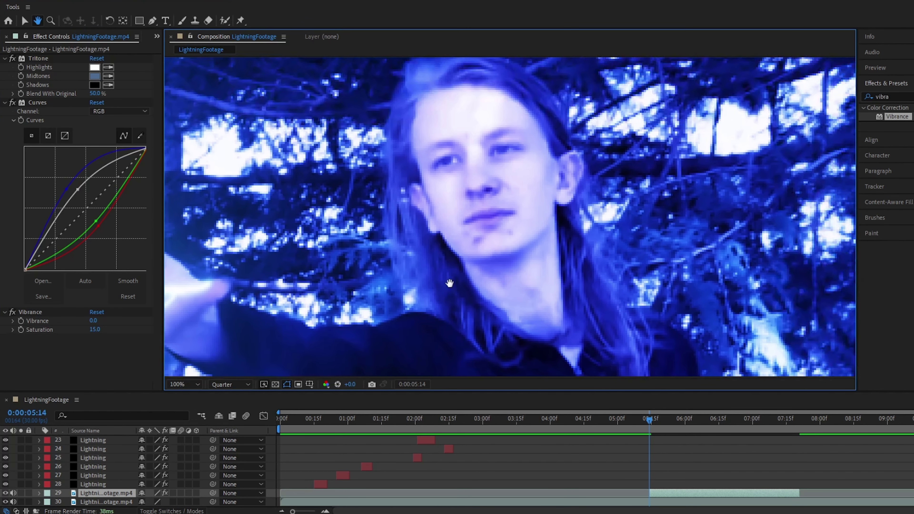
click(153, 20)
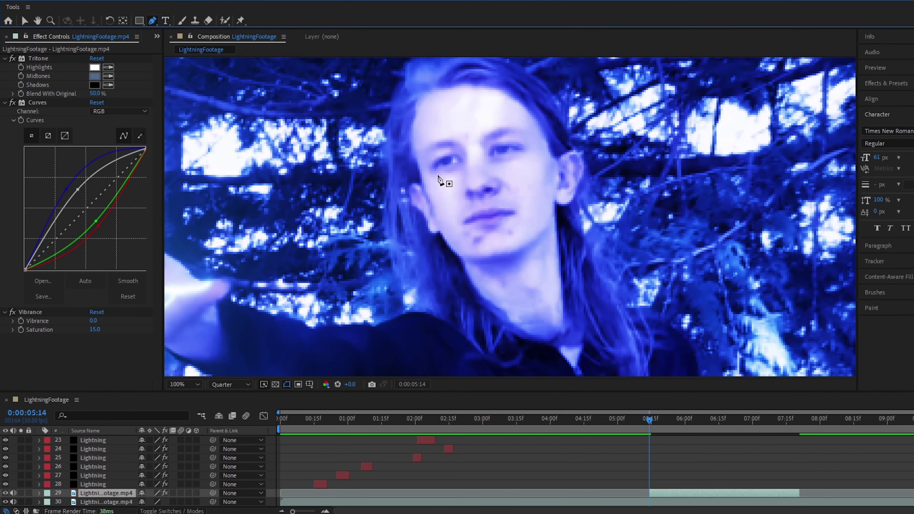
click(449, 128)
click(462, 109)
click(450, 99)
click(434, 108)
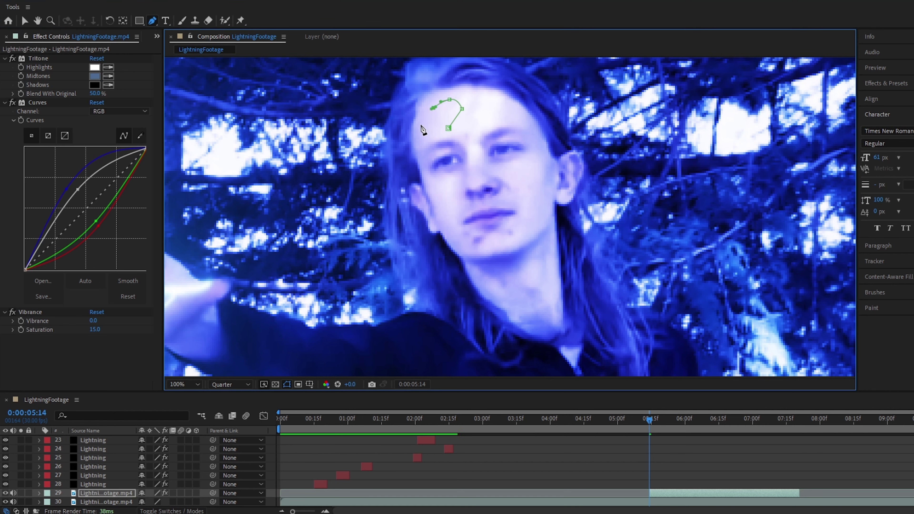
click(422, 128)
click(422, 145)
click(430, 178)
click(439, 217)
click(451, 243)
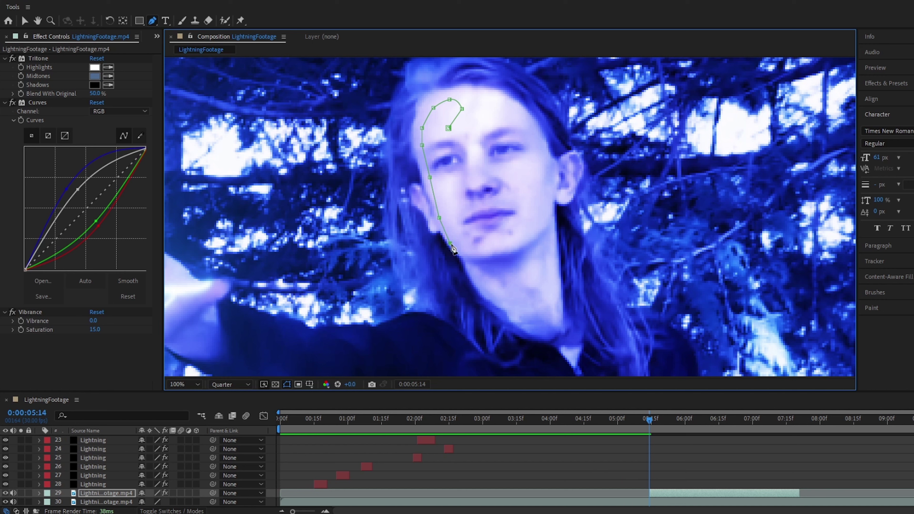
click(475, 251)
drag(492, 249, 490, 238)
- Run the mask back up the cheek toward the eye and close it on its first point
click(464, 220)
click(455, 205)
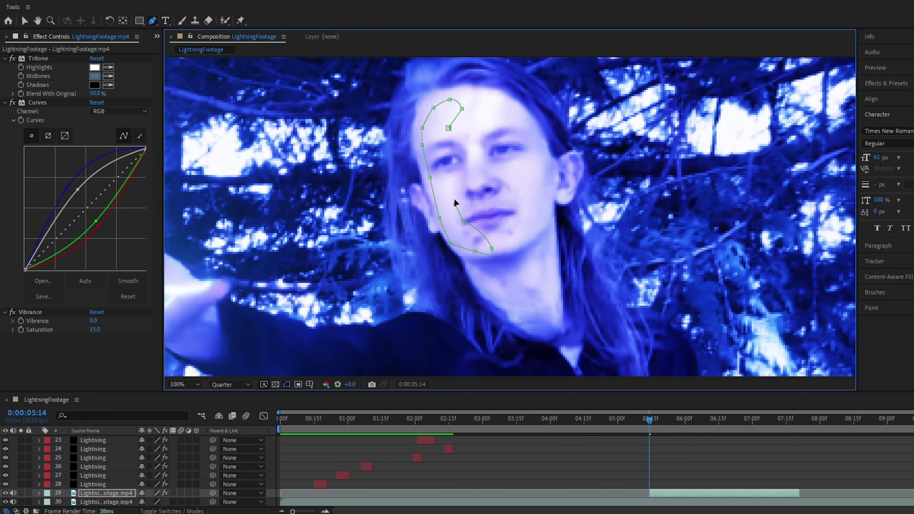
click(454, 188)
click(457, 172)
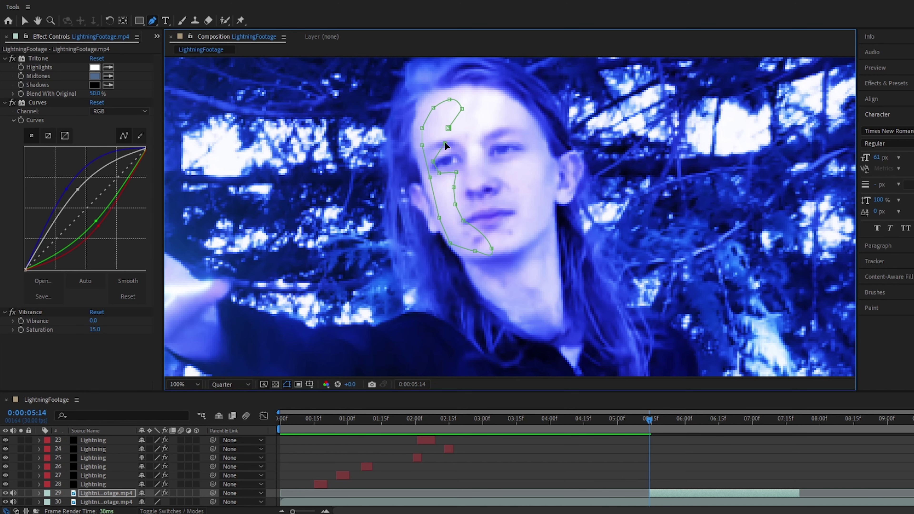
click(448, 128)
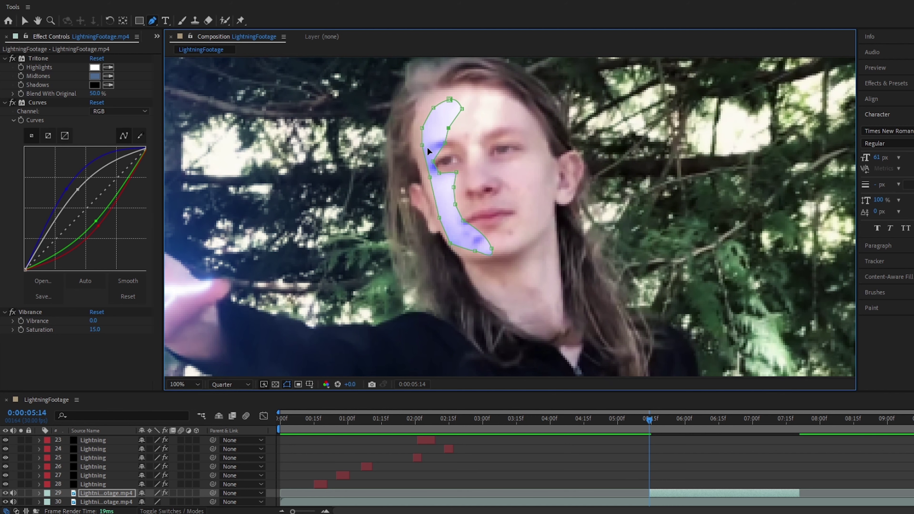
- Widen the mask at the temple and eye, pull the jaw point down, and add a lower-curve point
drag(422, 145, 433, 102)
drag(428, 180, 426, 183)
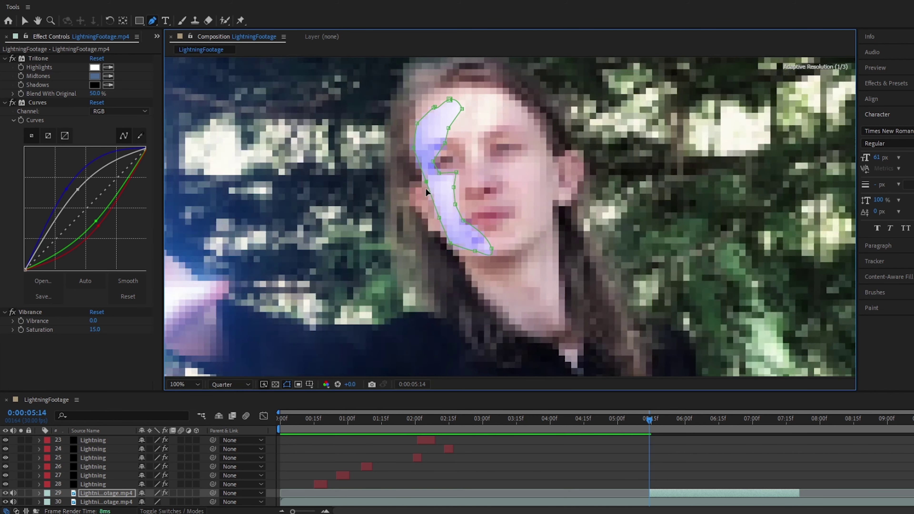
drag(453, 243, 484, 242)
click(467, 255)
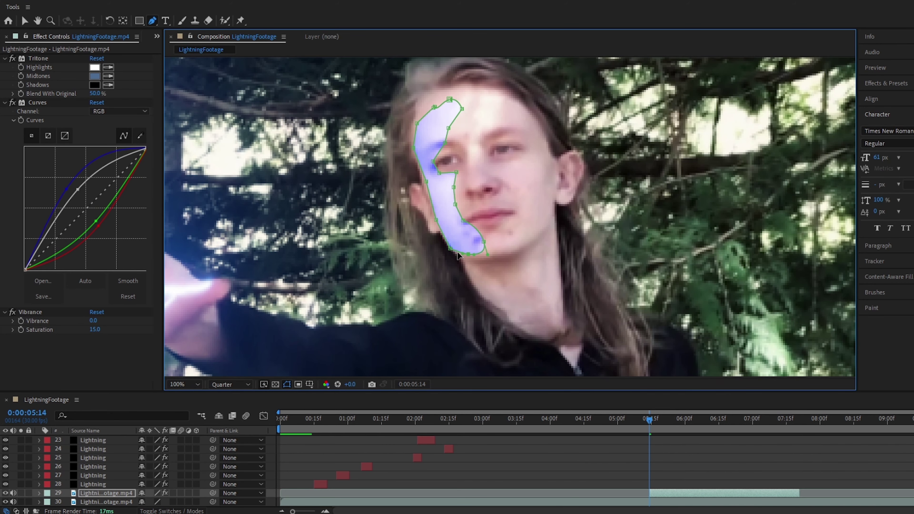
- Expand Mask 1's properties and set Mask Feather to 90 px
click(25, 20)
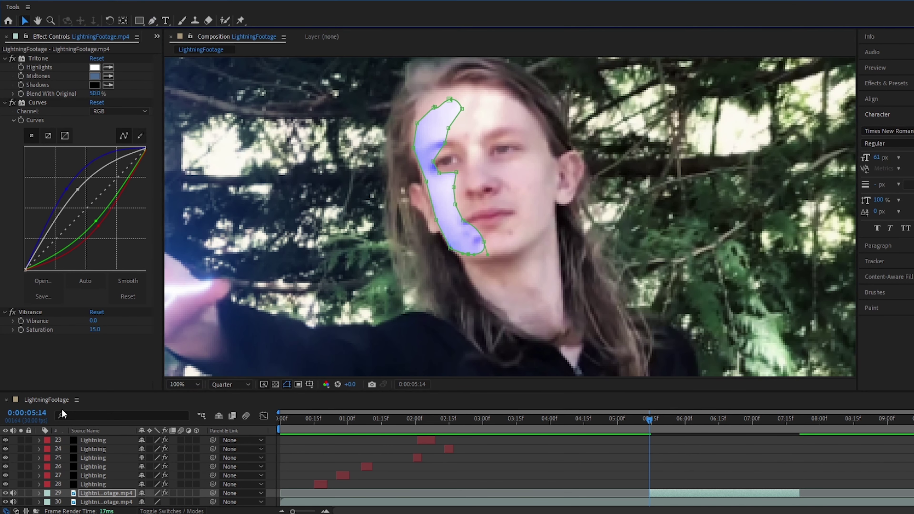
click(40, 494)
click(47, 476)
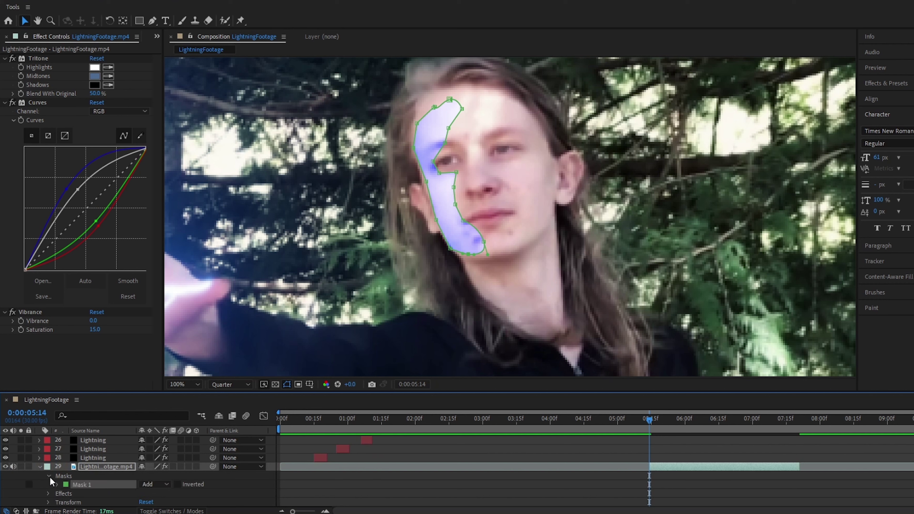
click(57, 485)
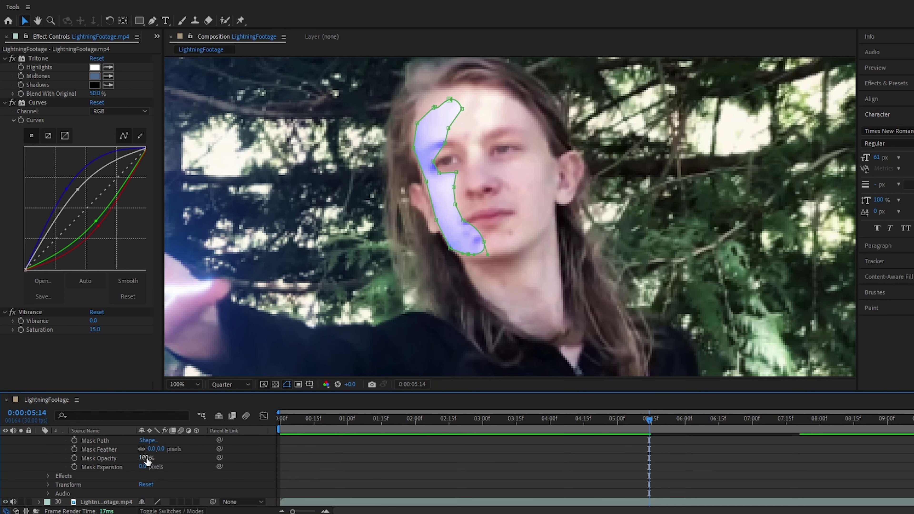
scroll(142, 469, up, 1)
click(148, 476)
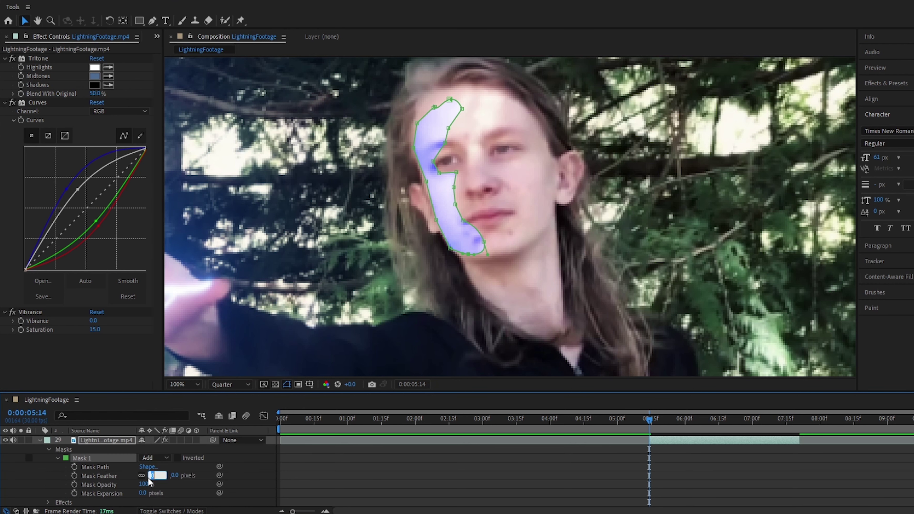
text(90)
key(Return)
- Set Mask Opacity to 70% and drive it with a wiggle(40,50) expression
scroll(477, 257, down, 2)
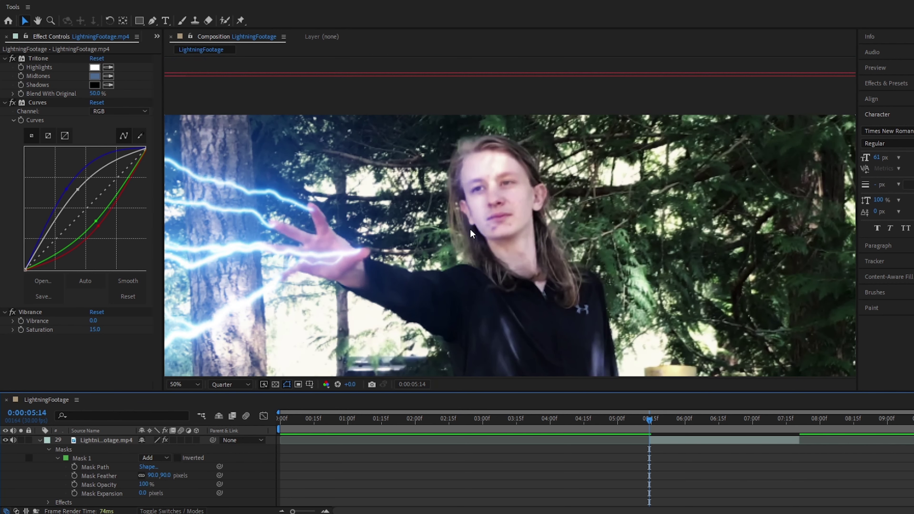
click(145, 485)
text(70)
key(Return)
alt+click(74, 485)
text(wi)
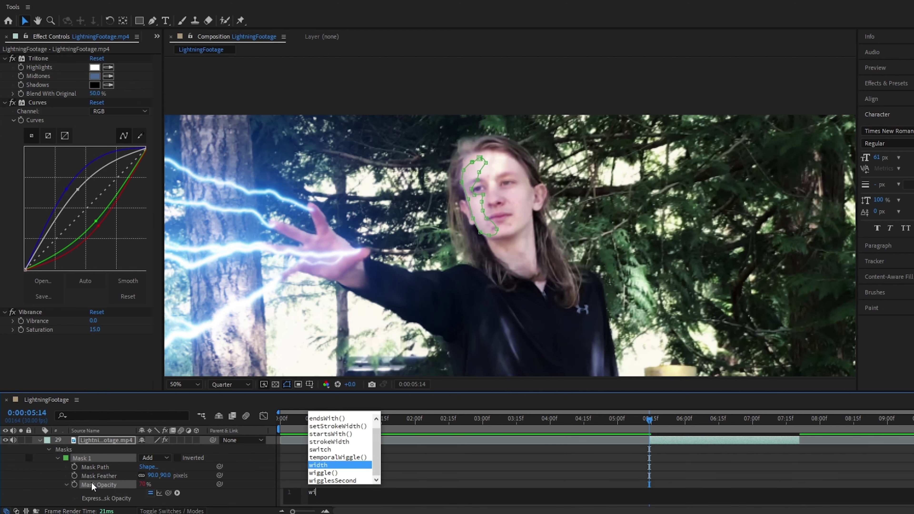
text(ggle(40,40)
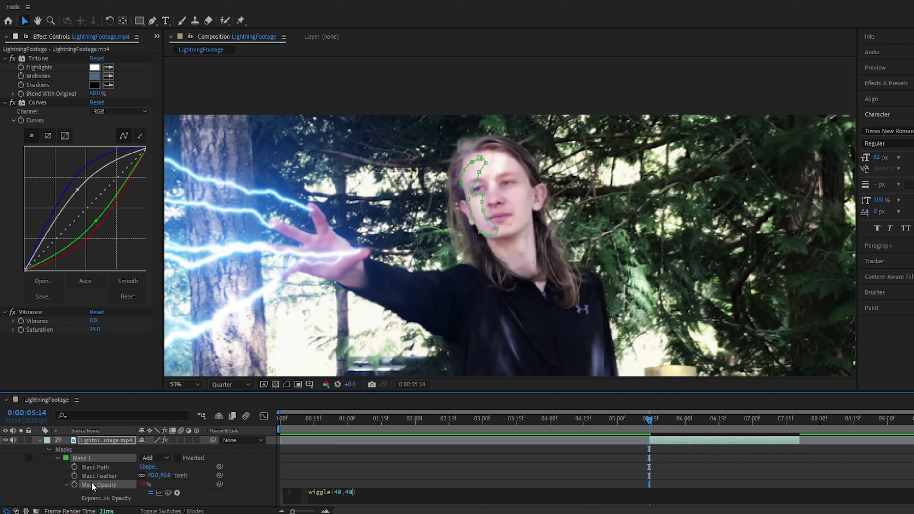
key(BackSpace)
key(BackSpace)
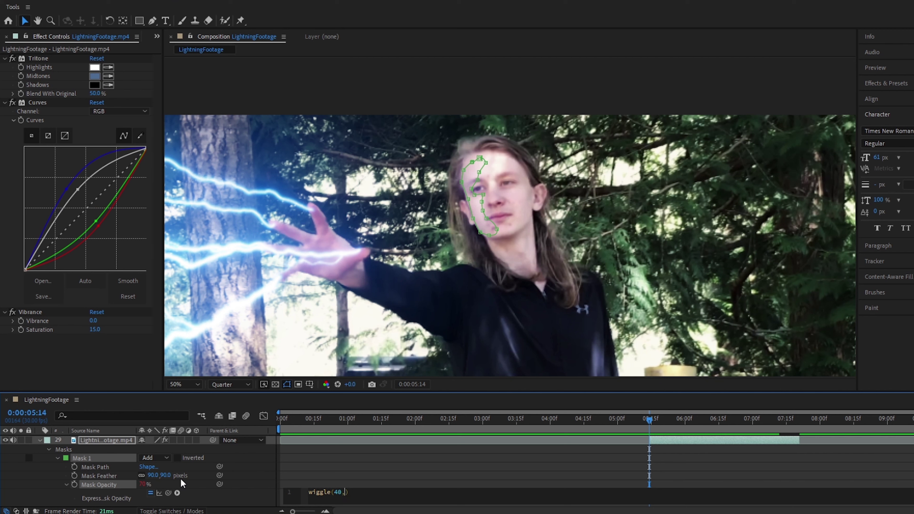
text(50)
click(270, 498)
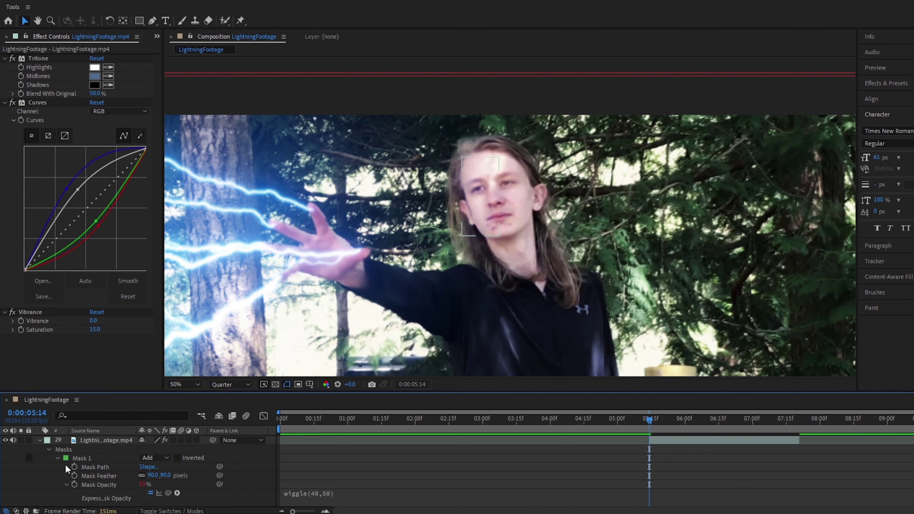
click(67, 485)
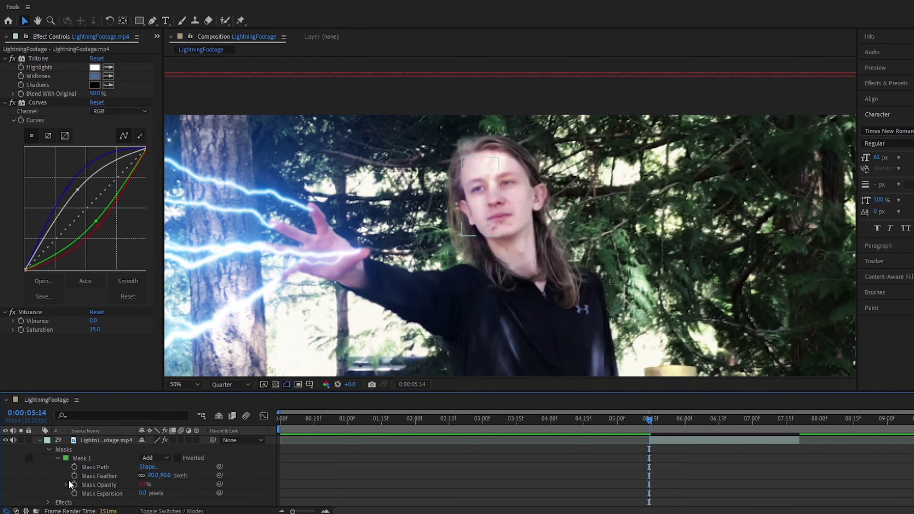
- Start Mask Path keyframes and refit the mask to the face at 05:22, 06:04 and 06:16
click(75, 467)
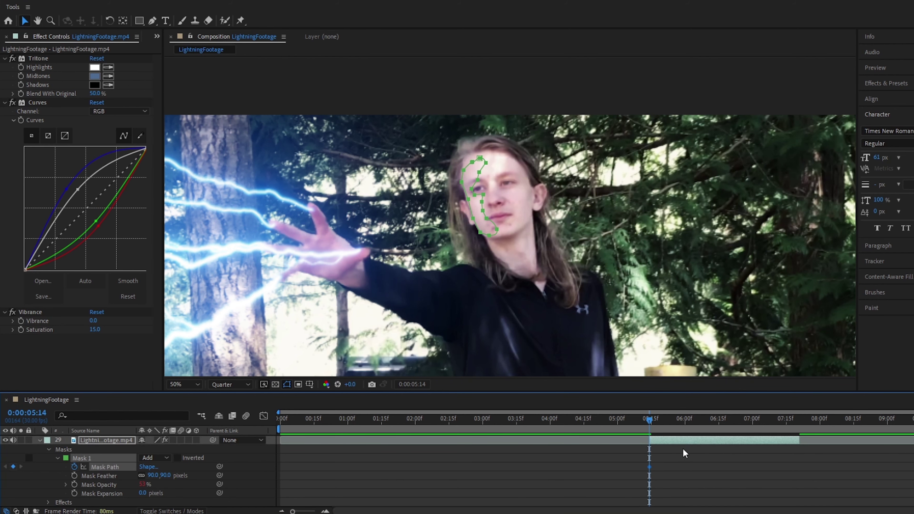
drag(654, 425, 667, 422)
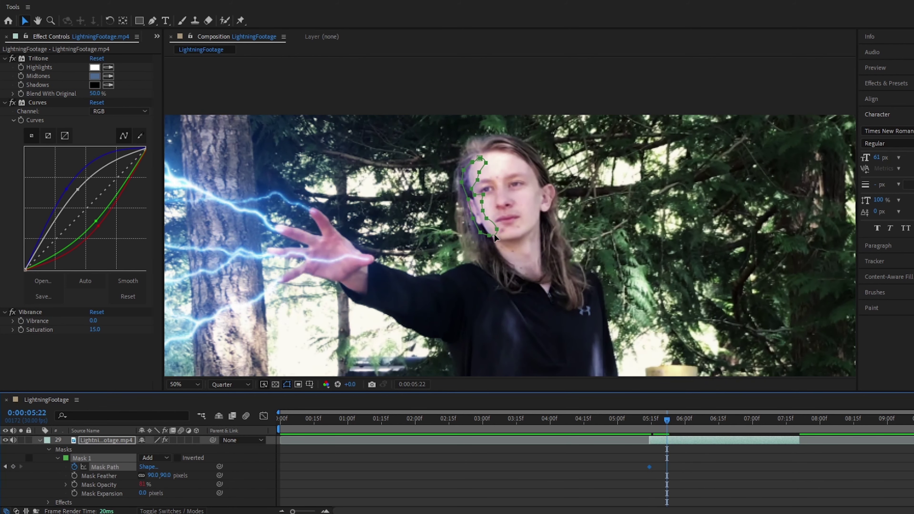
drag(491, 236, 499, 241)
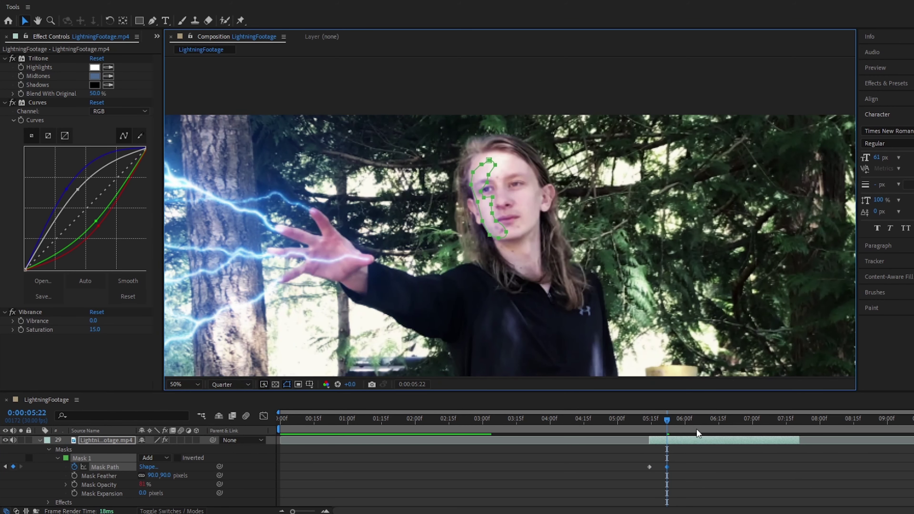
click(694, 420)
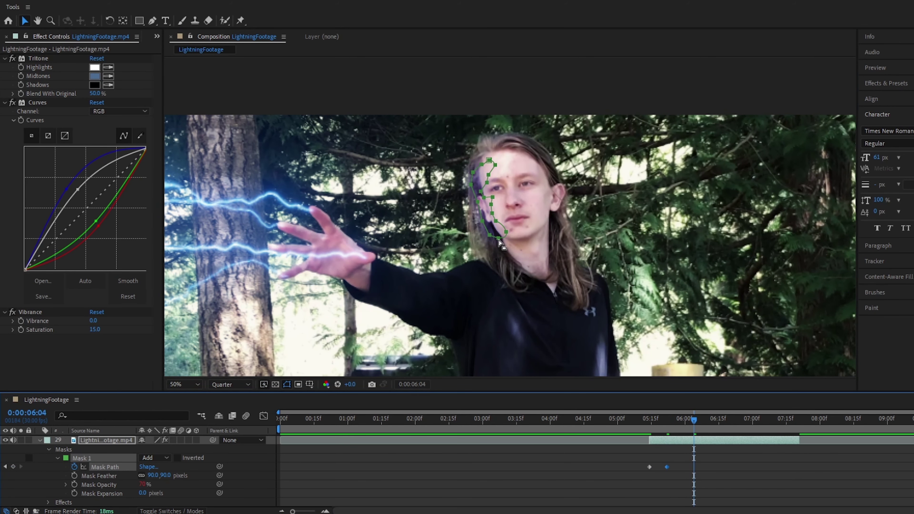
drag(496, 236, 478, 220)
double_click(499, 238)
click(721, 419)
- Shift the mask onto the face at 06:25, 07:10 and 07:18, then hide its outline
drag(729, 423, 741, 419)
drag(492, 236, 490, 238)
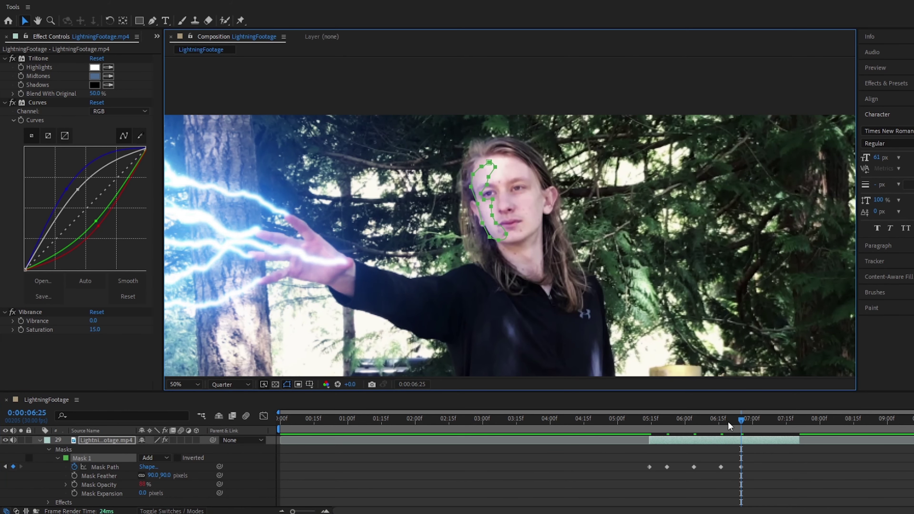
drag(748, 420, 774, 420)
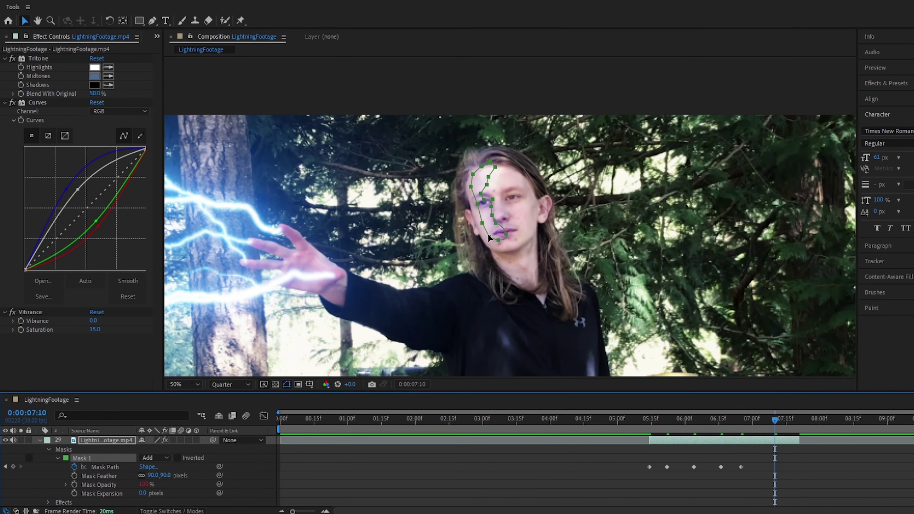
mouse_move(489, 238)
mouse_down()
mouse_move(482, 246)
mouse_move(500, 243)
mouse_up()
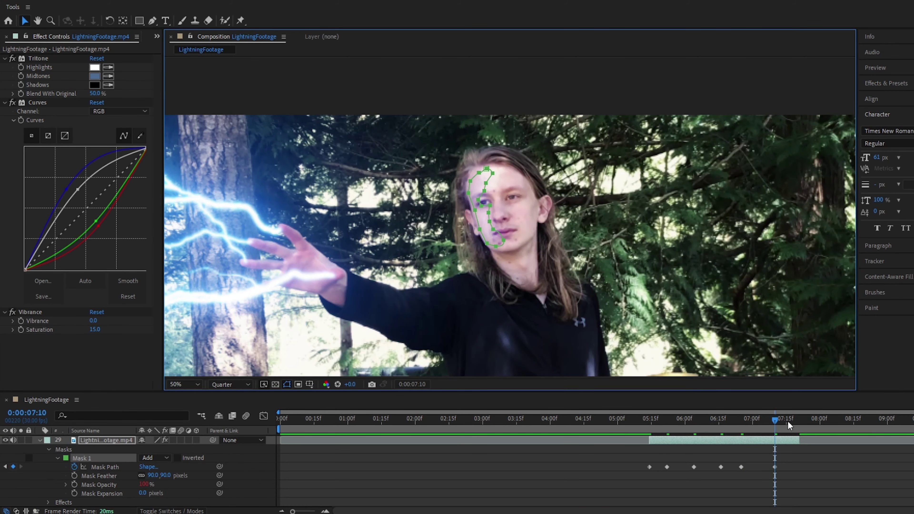
click(792, 422)
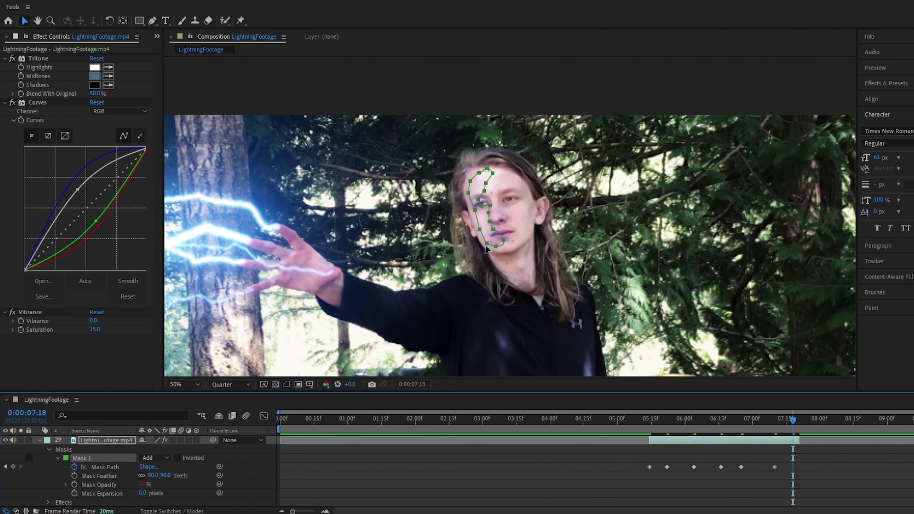
drag(487, 247, 495, 245)
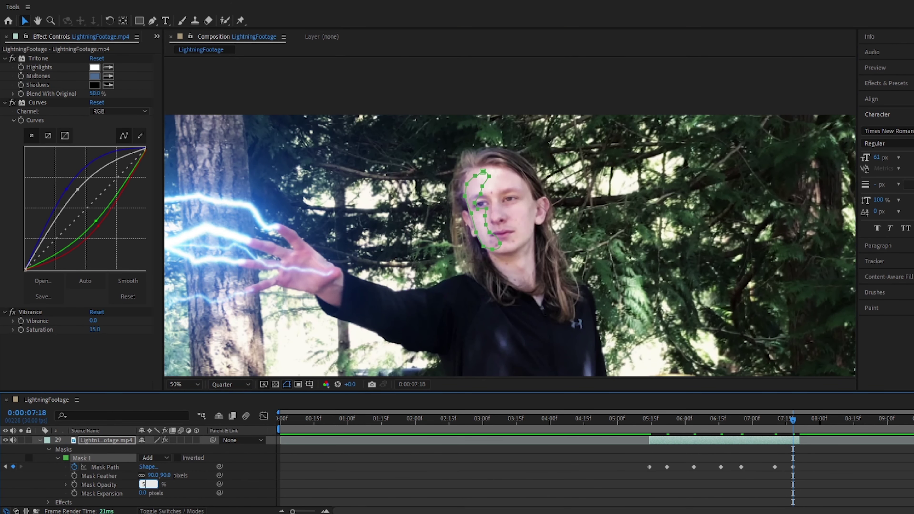
click(195, 488)
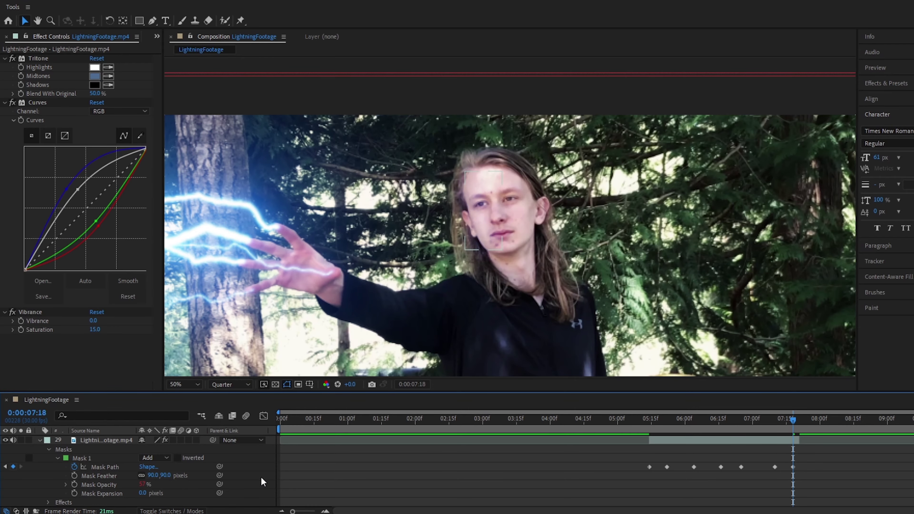
- Scrub back to 0:00:05:09 to review the flickering face light, then return to 0:00:05:14
drag(651, 425, 637, 424)
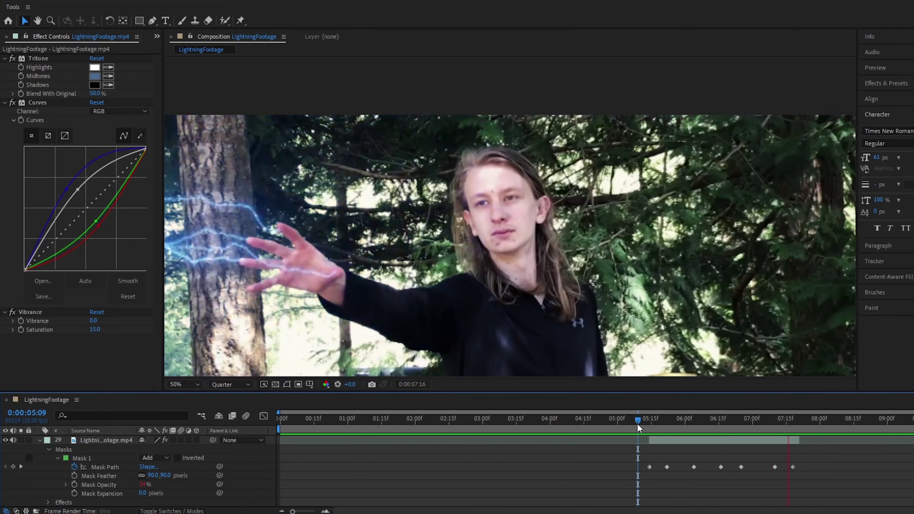
drag(638, 425, 650, 430)
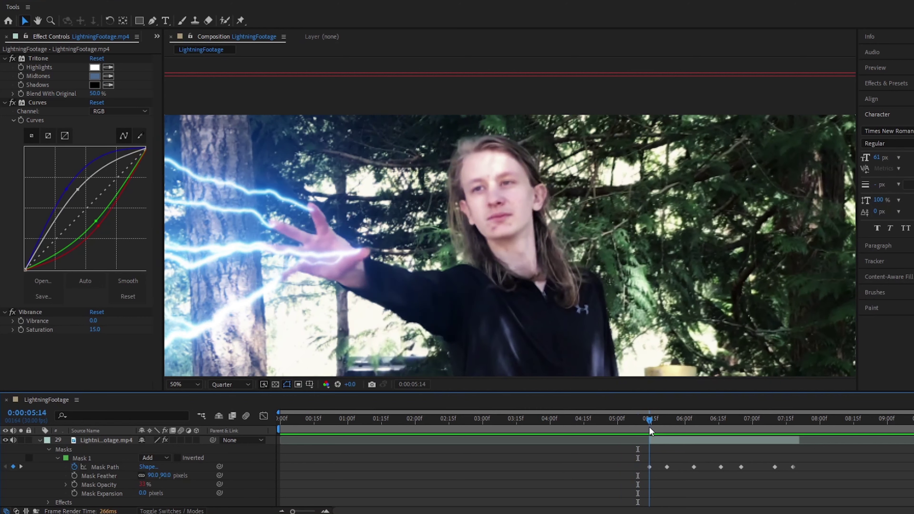